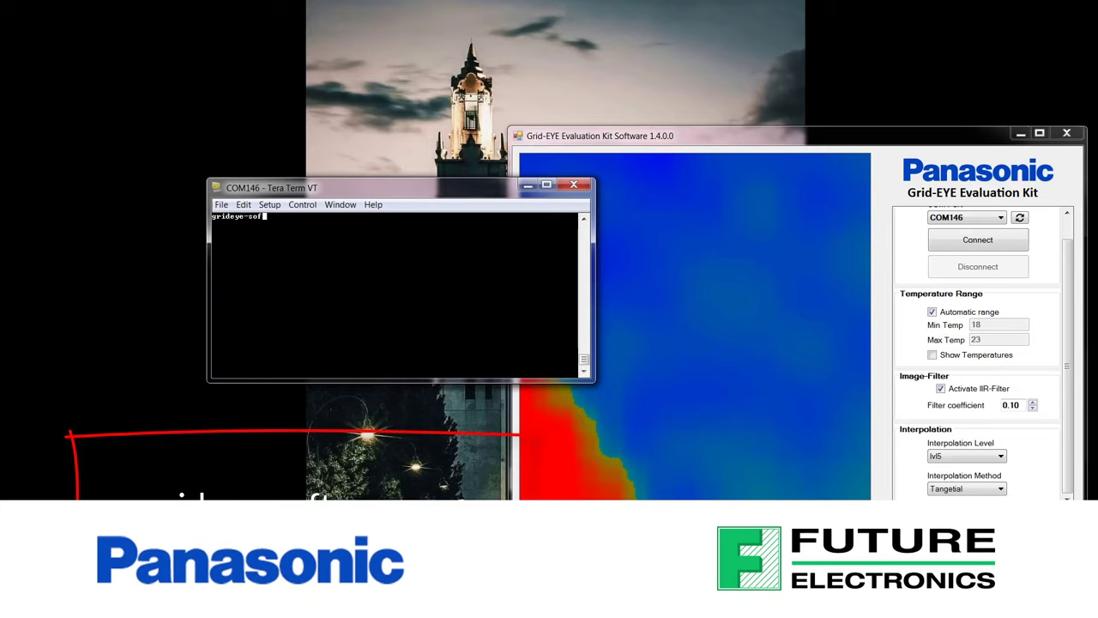
Run grideye-software and bring up a new serial connection on port COM146.
type("tware")
key("Return")
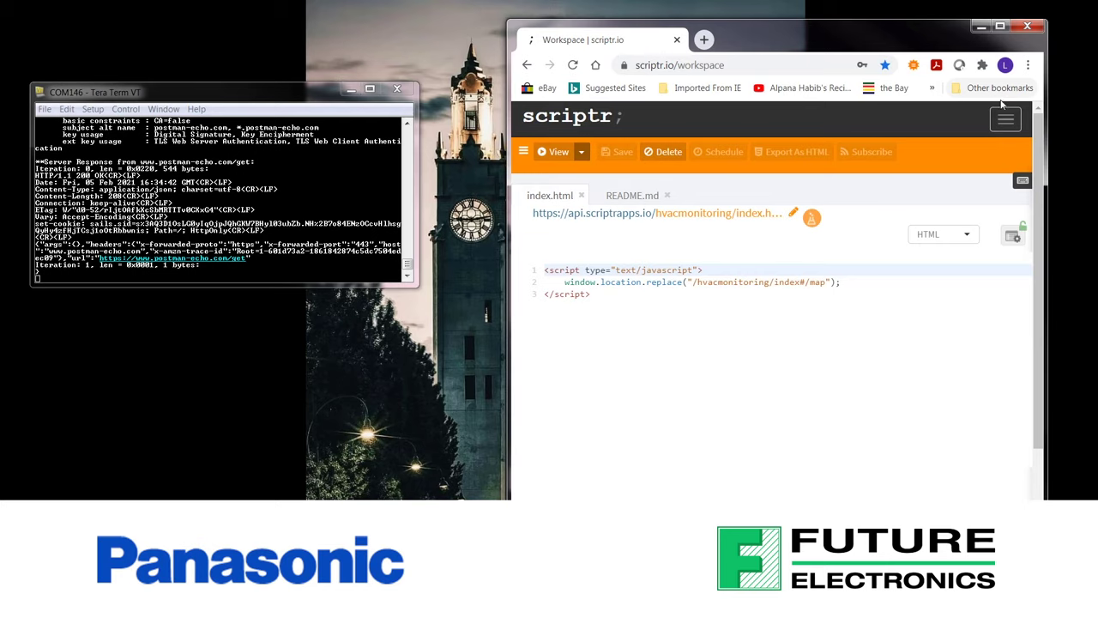
left_click(1006, 120)
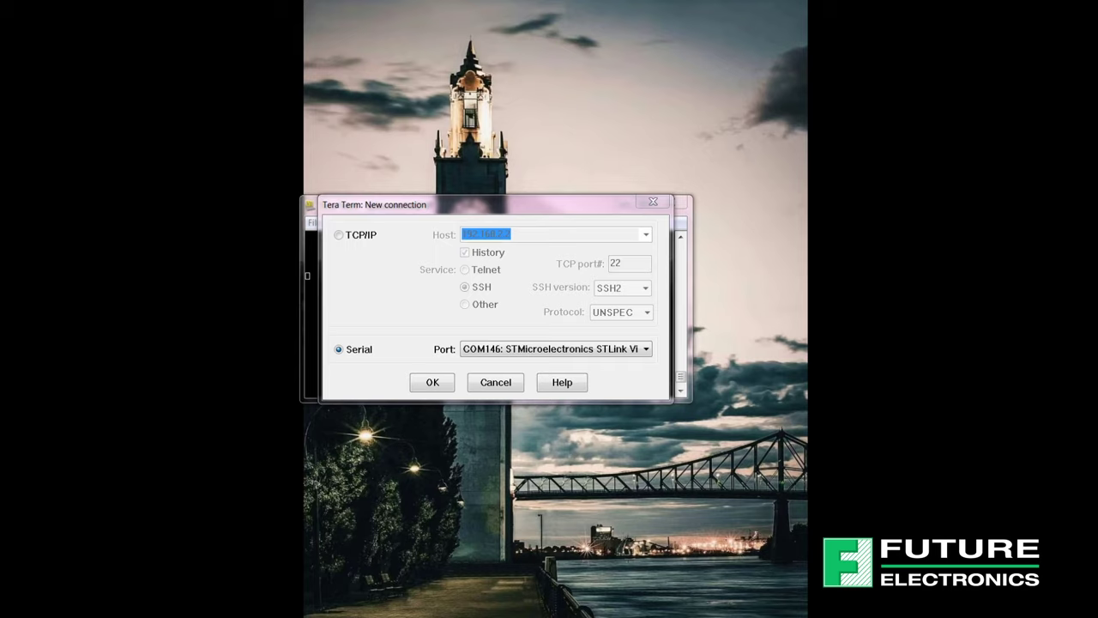
Open a Tera Term serial session on COM146.
left_click(598, 351)
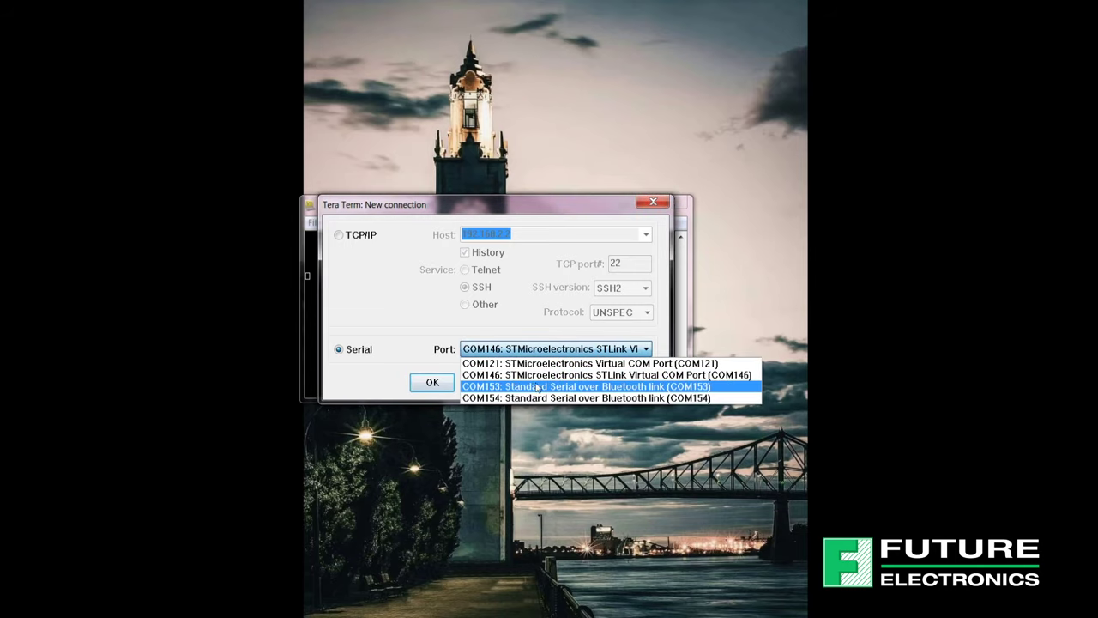
left_click(633, 379)
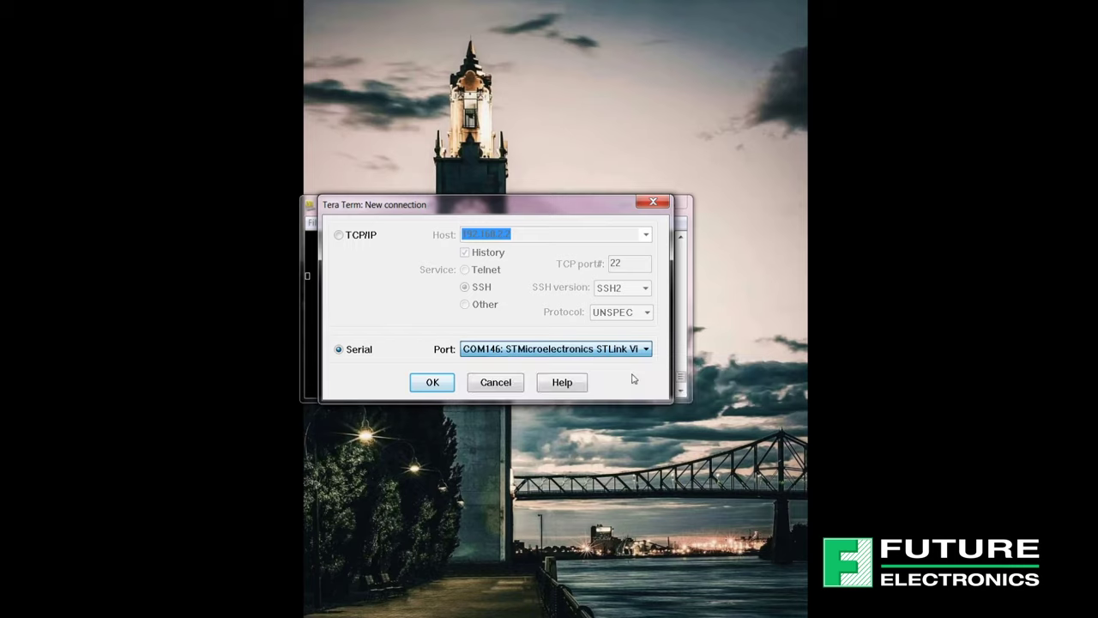
left_click(433, 382)
Set the serial port to 115200 baud, 8 data bits, no parity, 1 stop bit, no flow control.
left_click(354, 225)
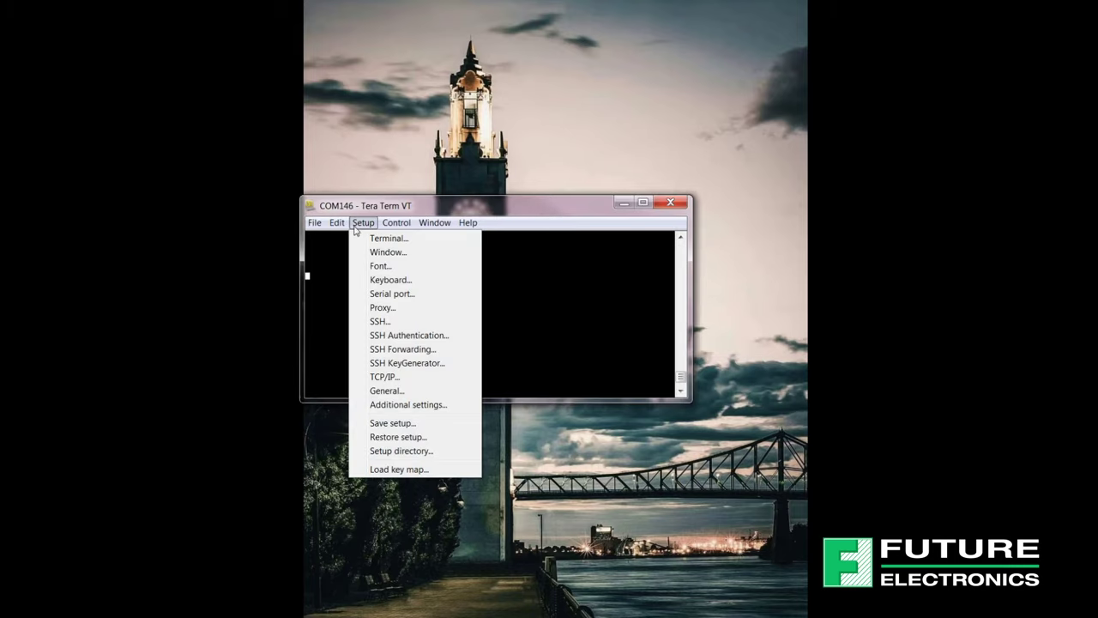
left_click(370, 292)
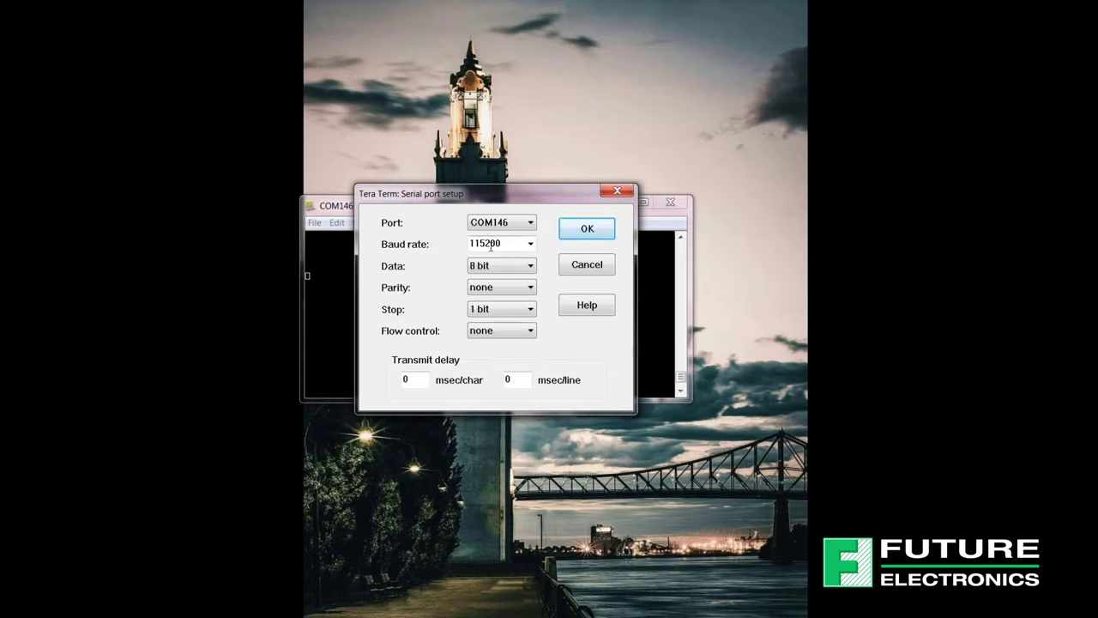
left_click(496, 266)
left_click(503, 310)
left_click(577, 230)
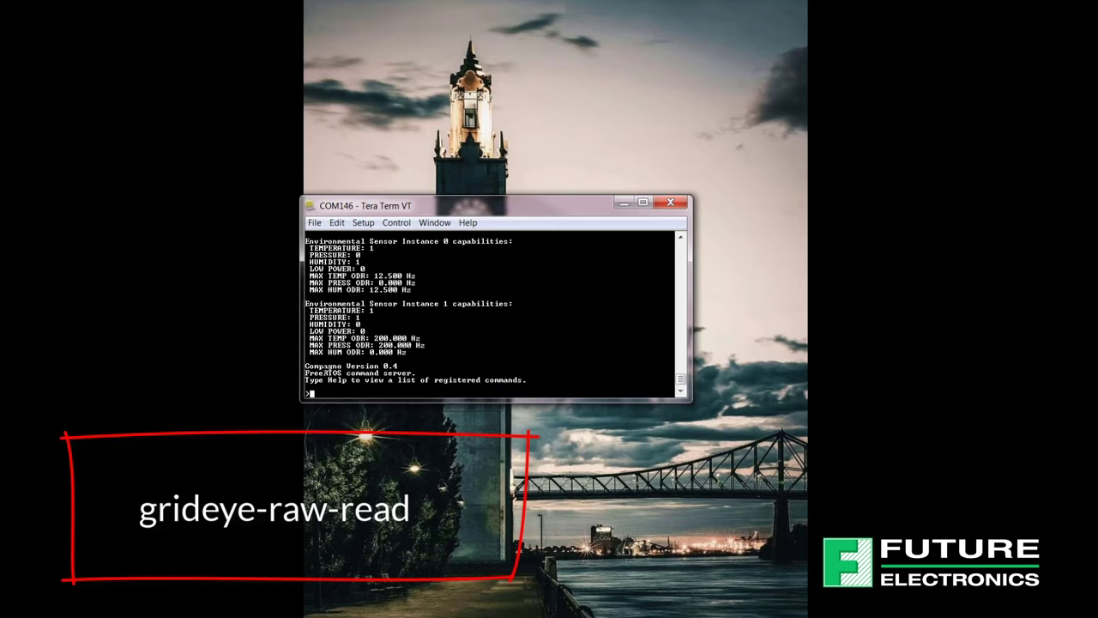
Run grideye-raw-read to print the 8×8 raw Grid Eye grid, then rerun it for fresh values.
type("grideye-raw-read")
key("Return")
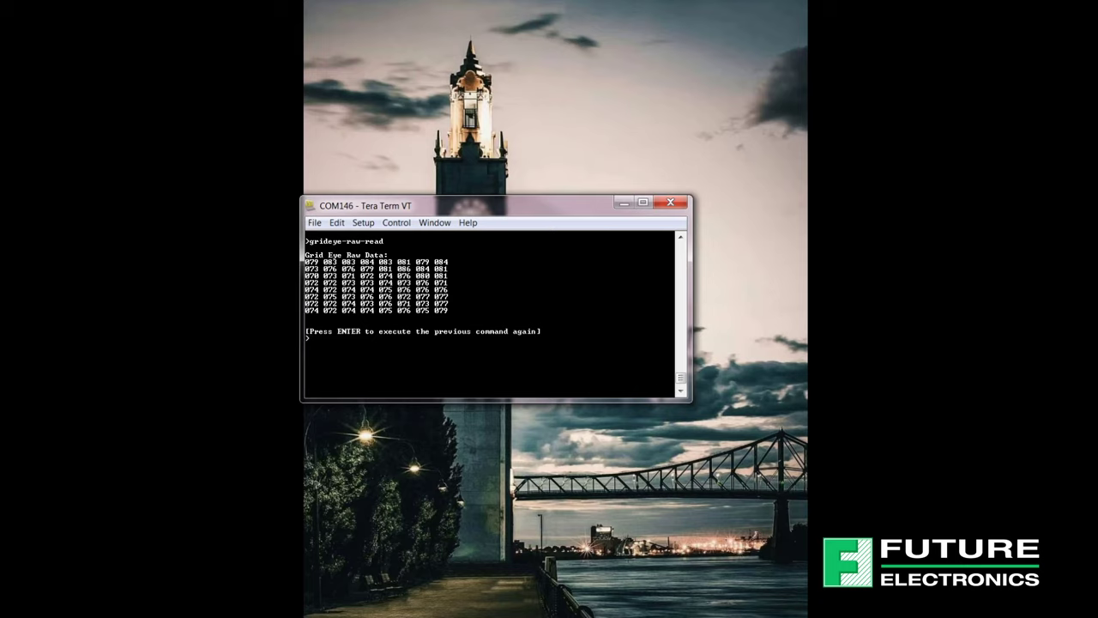
key("Return")
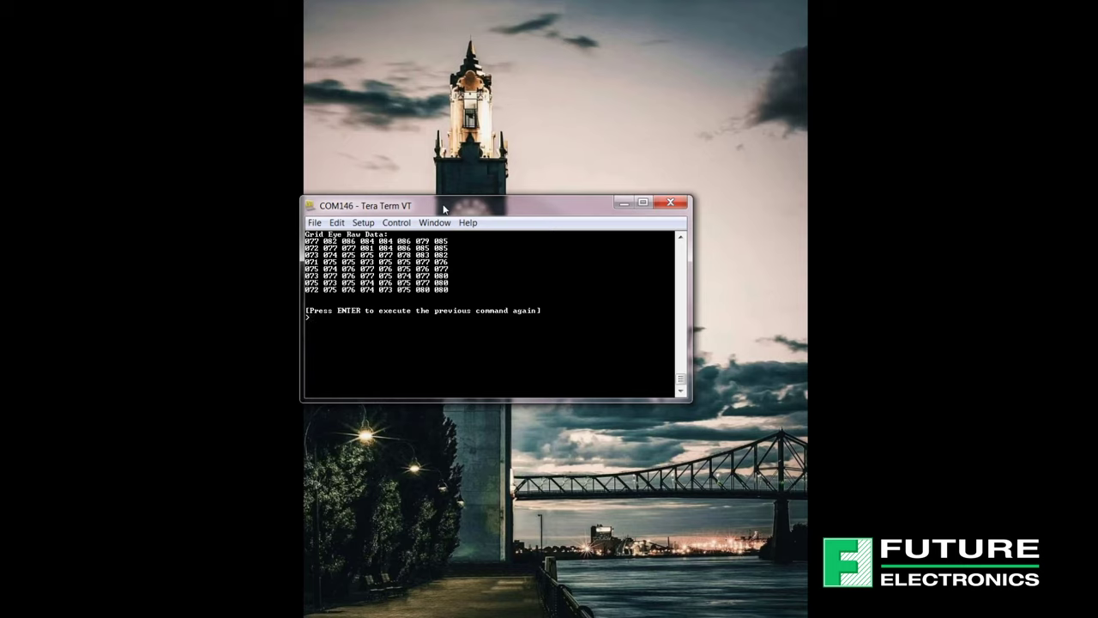
Run grideye-float-read to show temperatures like 19.25 and 21.75, then rerun it.
type("grideye-float-read")
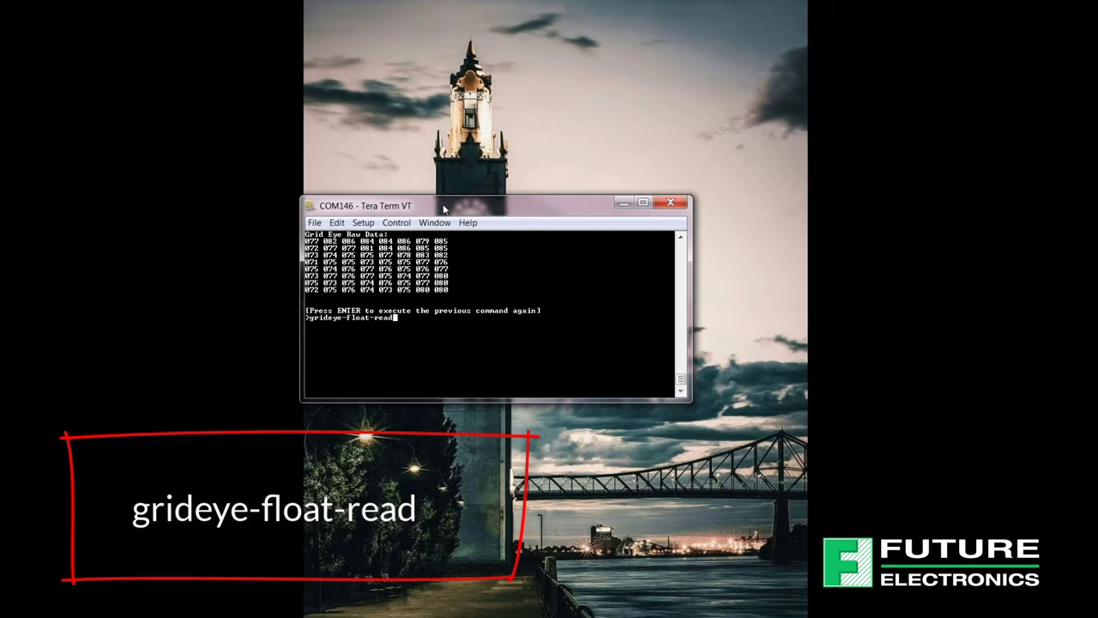
key("Return")
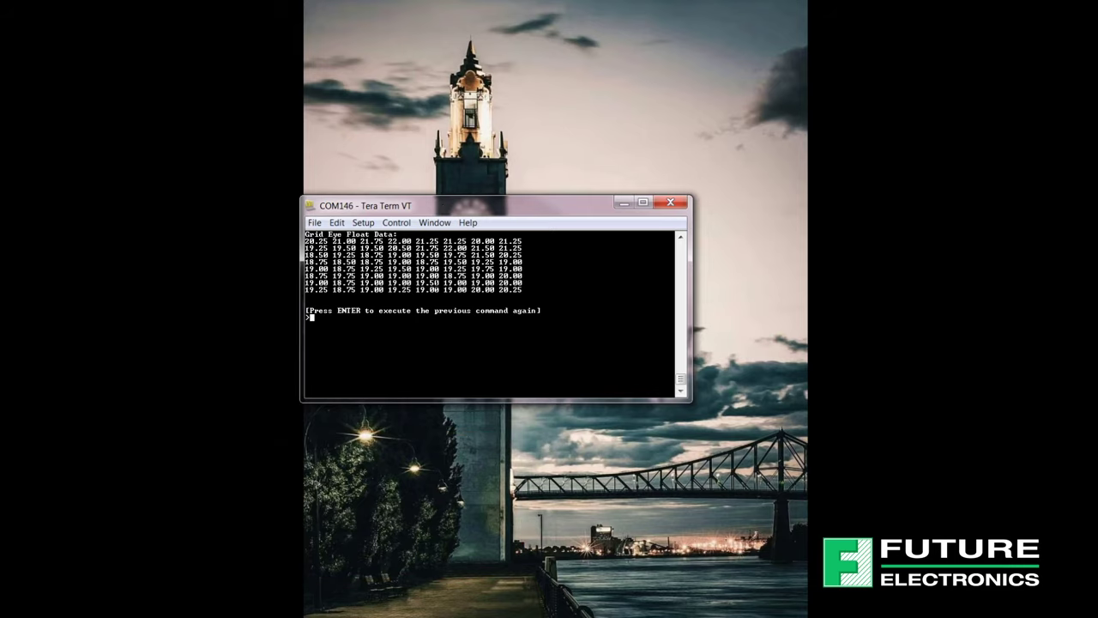
key("Return")
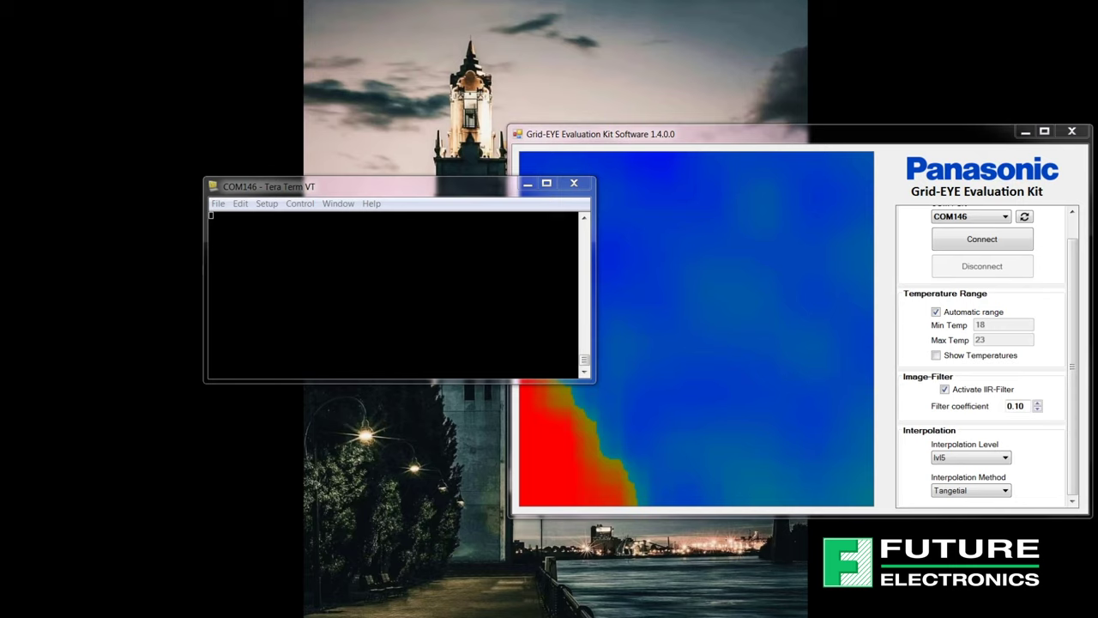
Start grideye-software streaming and disconnect Tera Term from the serial port.
type("grid")
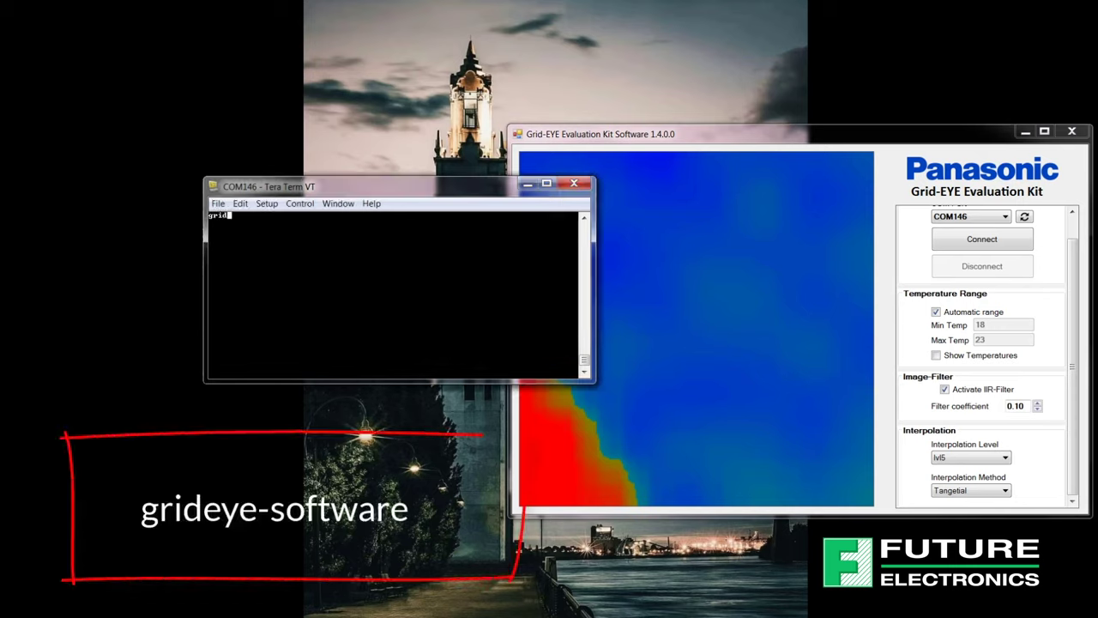
type("eye-software")
key("Return")
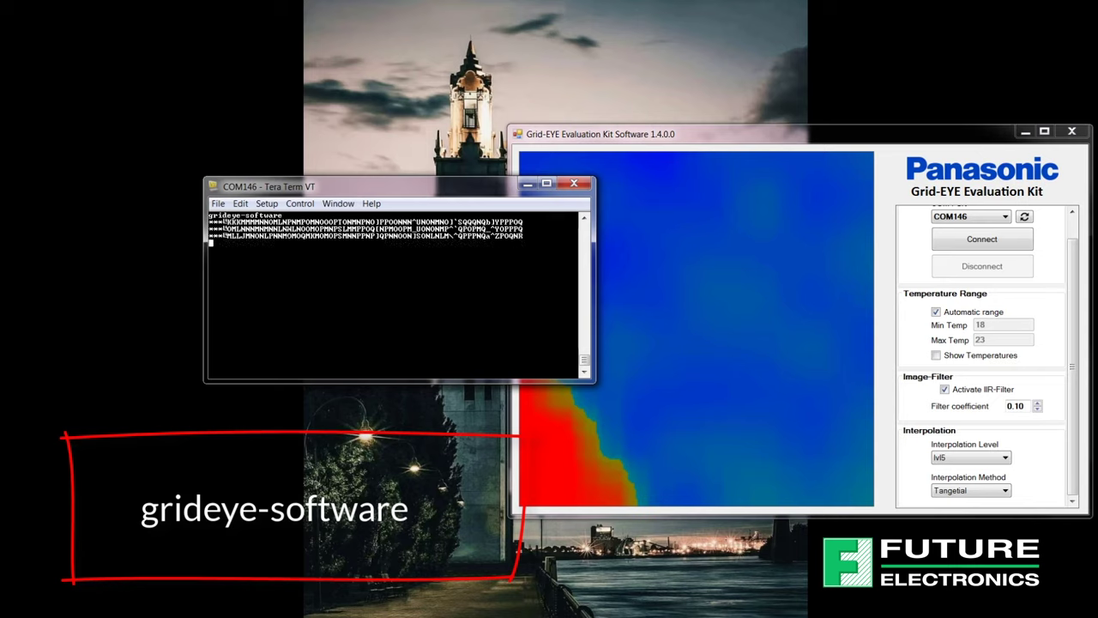
left_click(219, 203)
left_click(241, 445)
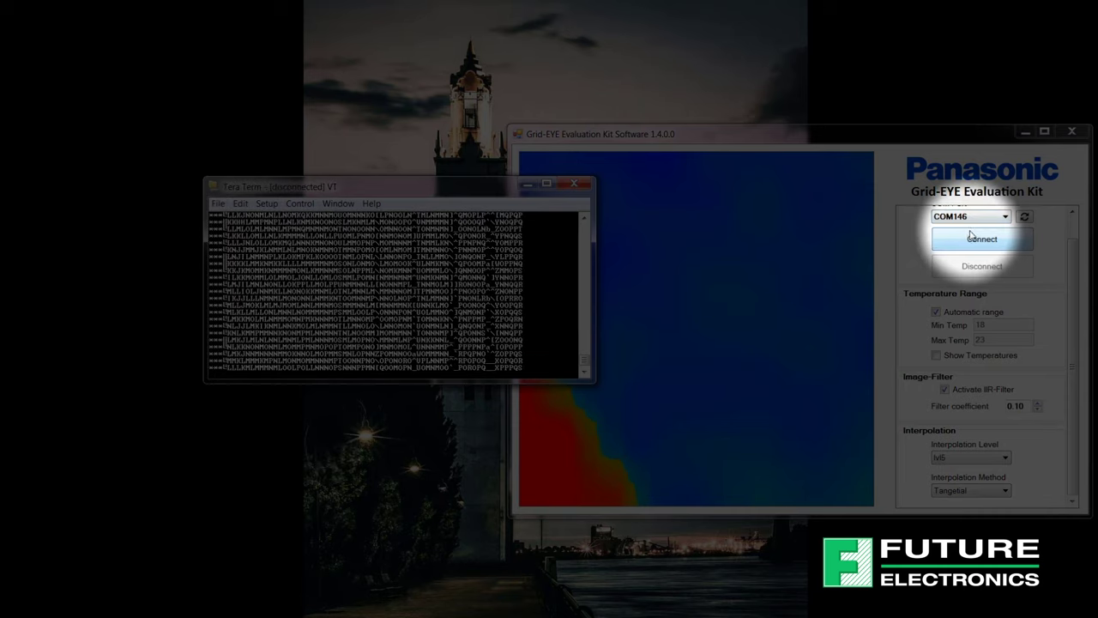
Connect the Grid-EYE Evaluation Kit Software to the sensor on COM146.
left_click(971, 235)
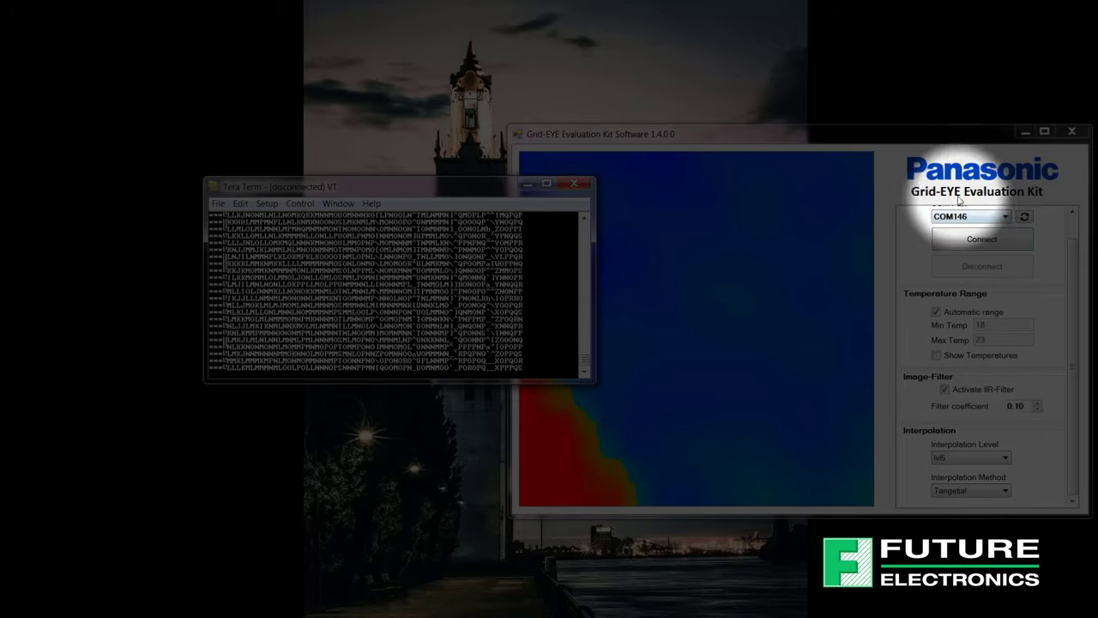
left_click(968, 220)
left_click(963, 248)
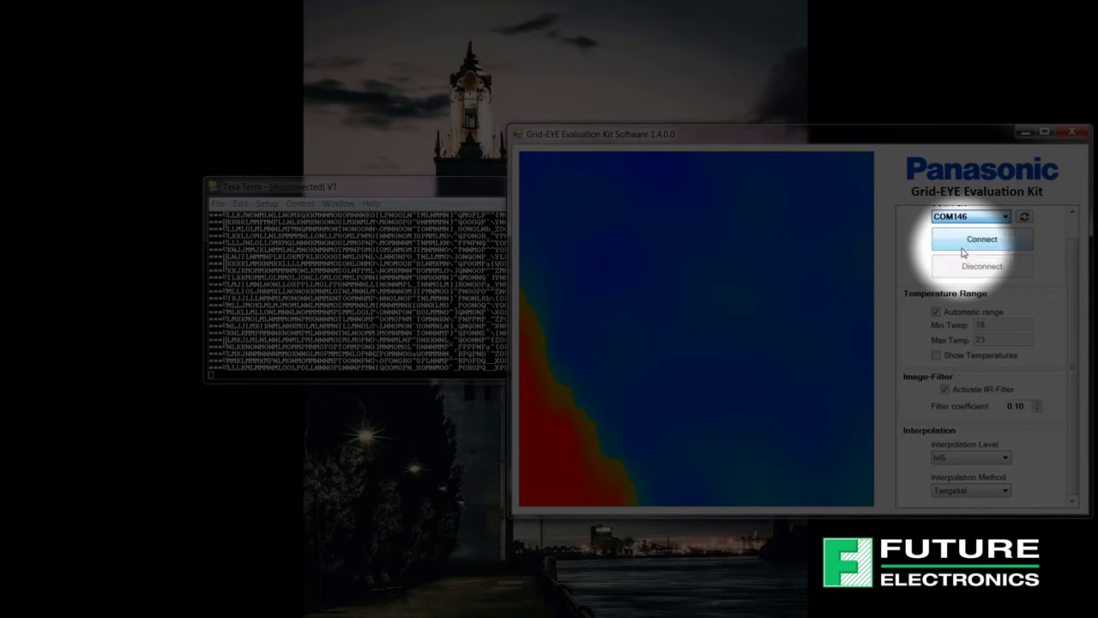
left_click(972, 269)
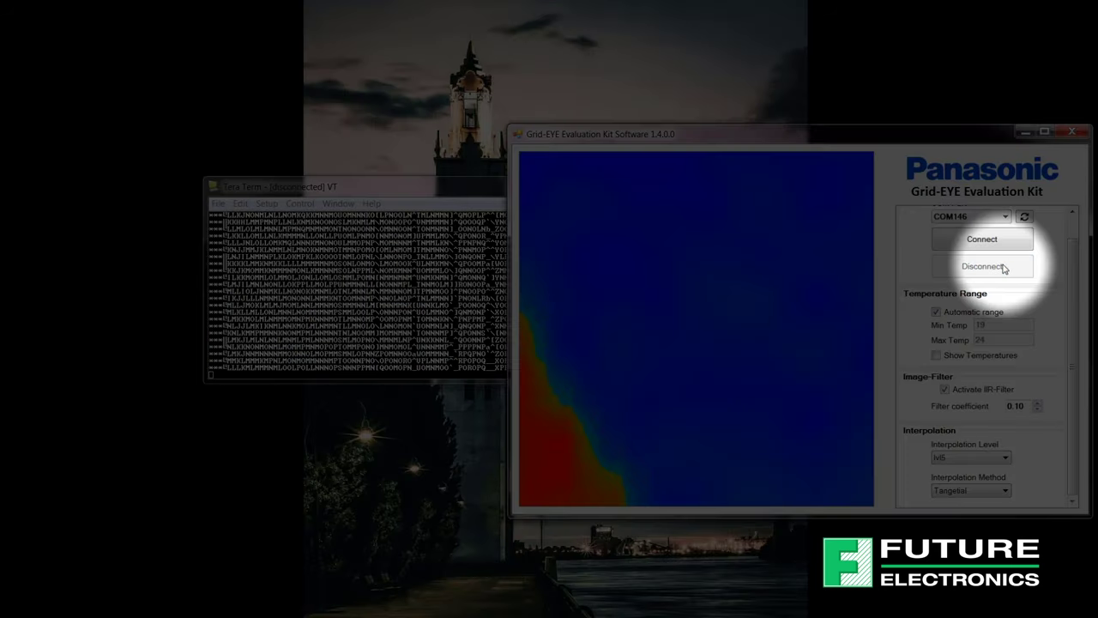
Disconnect the Grid-EYE software and open a new Tera Term serial connection on COM146.
left_click(963, 265)
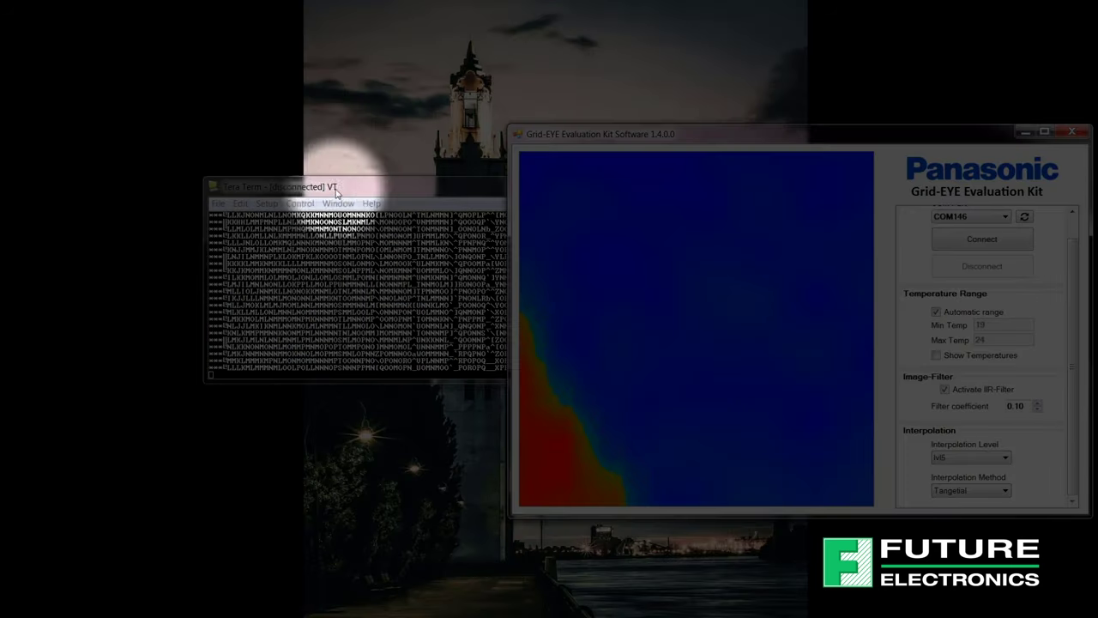
left_click(217, 203)
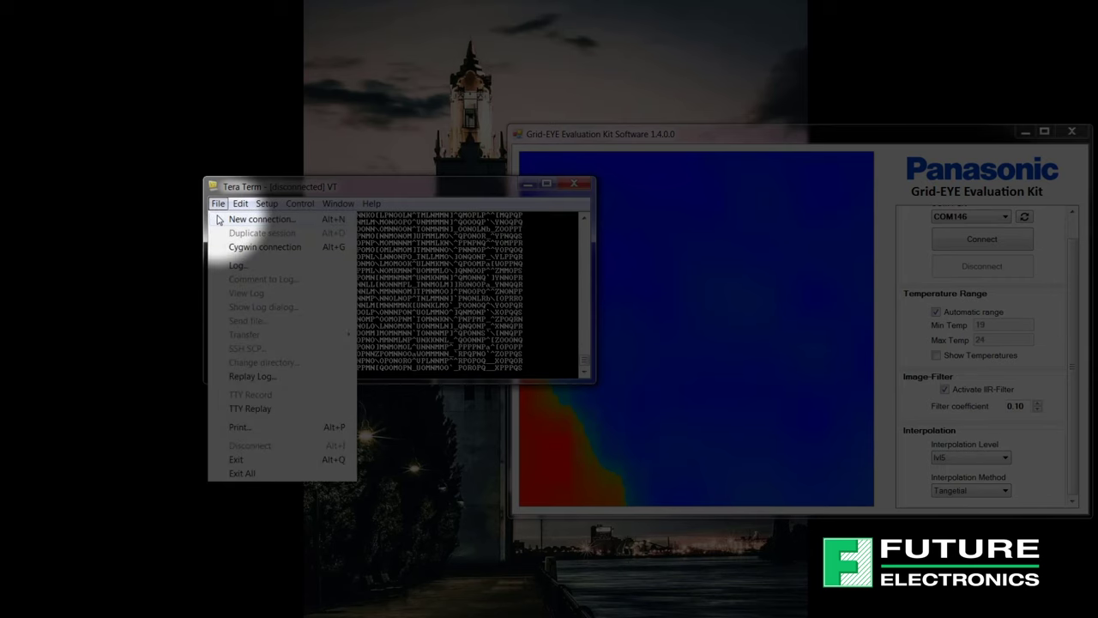
left_click(258, 219)
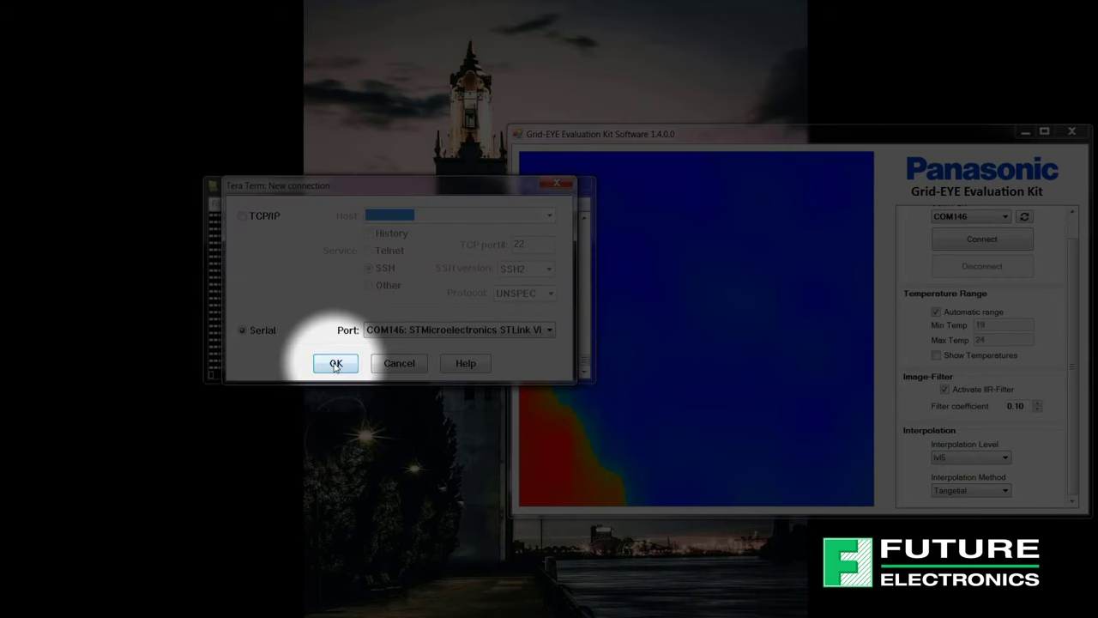
left_click(331, 364)
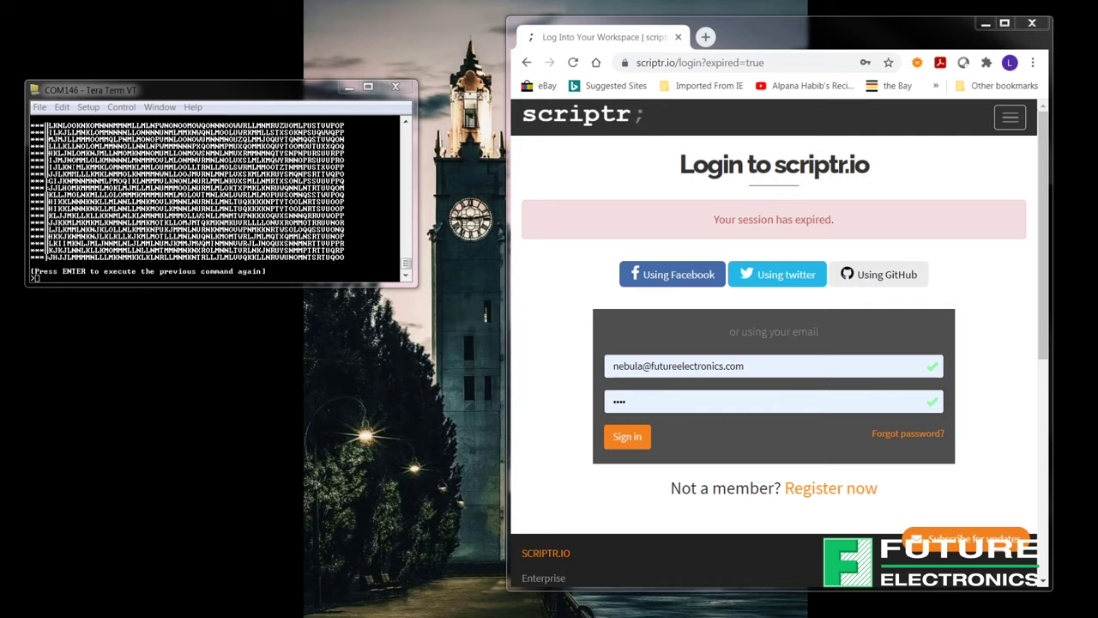
Set the board's Wi-Fi SSID to FE-IOT and enter the network password.
type("wifi-ssid")
key("Return")
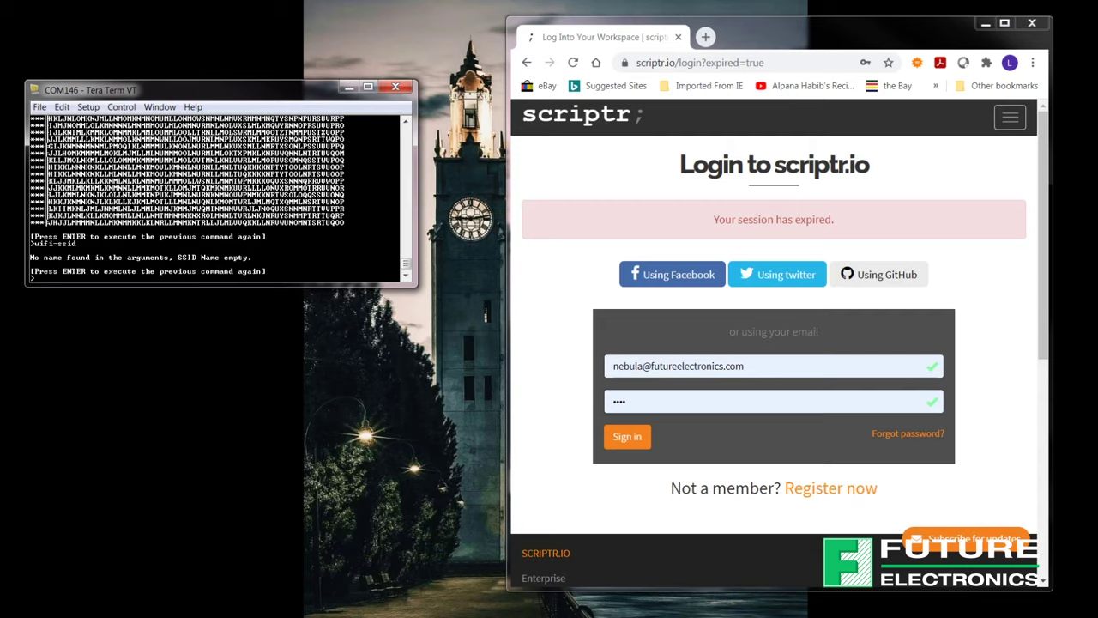
type("wifi-ssid FE-IOT")
key("Return")
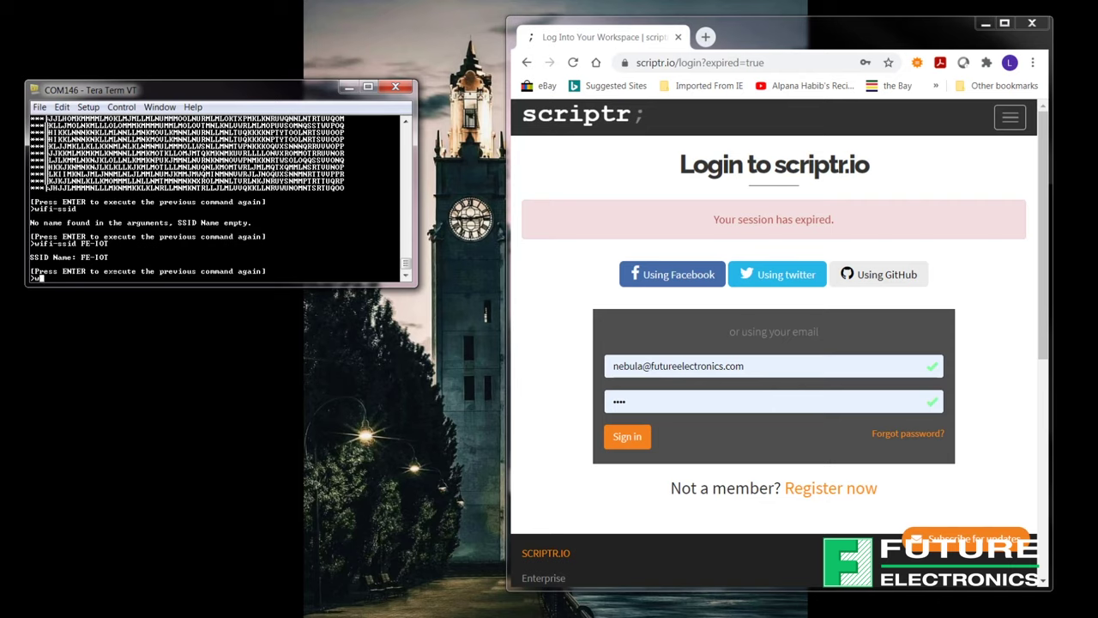
type("wifi-psw")
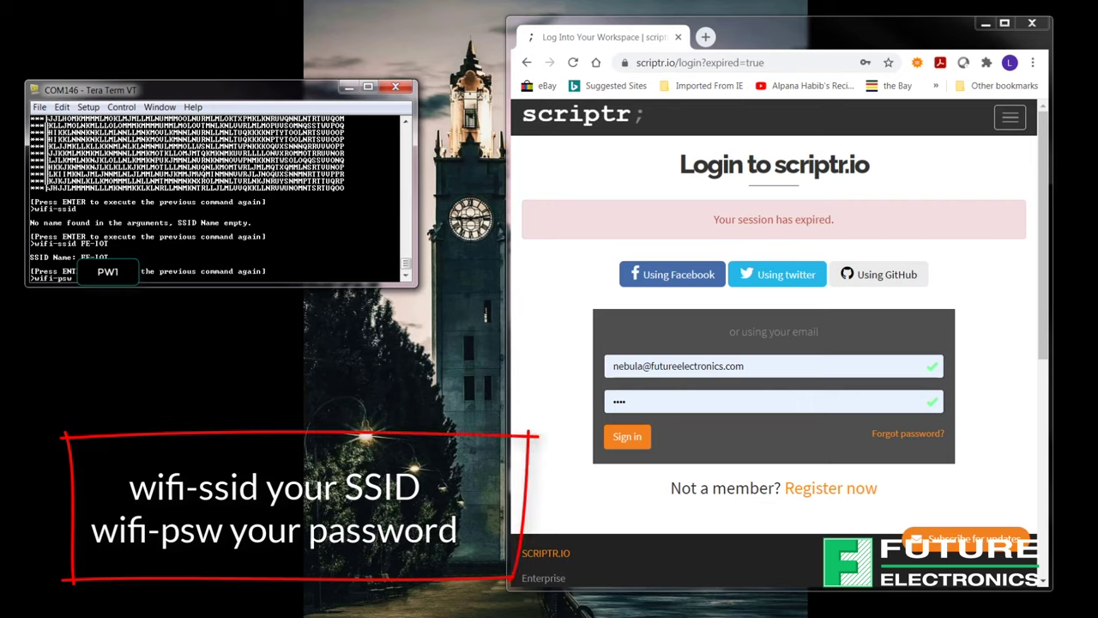
key("Return")
Join the Wi-Fi network, run the wifi-postman-get test, and sign in to scriptr.io.
type("wifi")
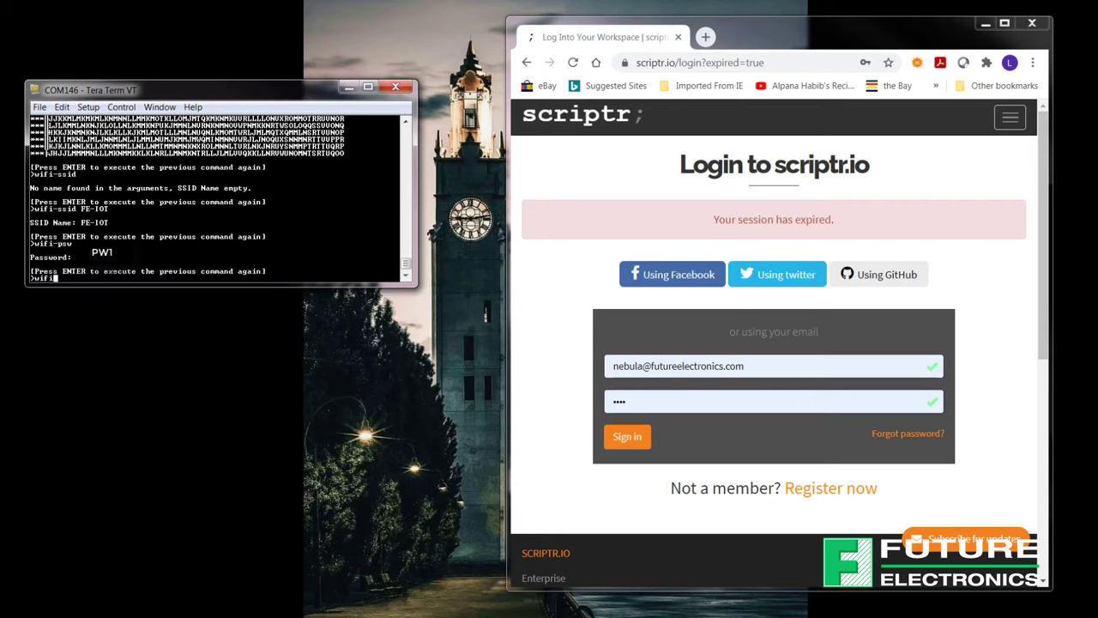
type("-connect")
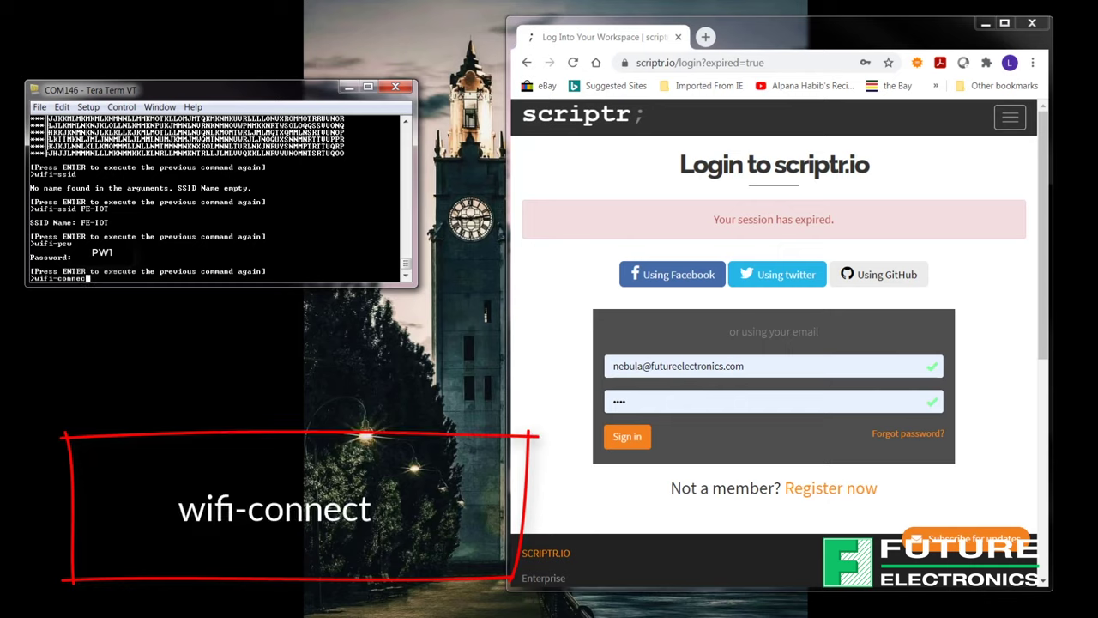
key("Return")
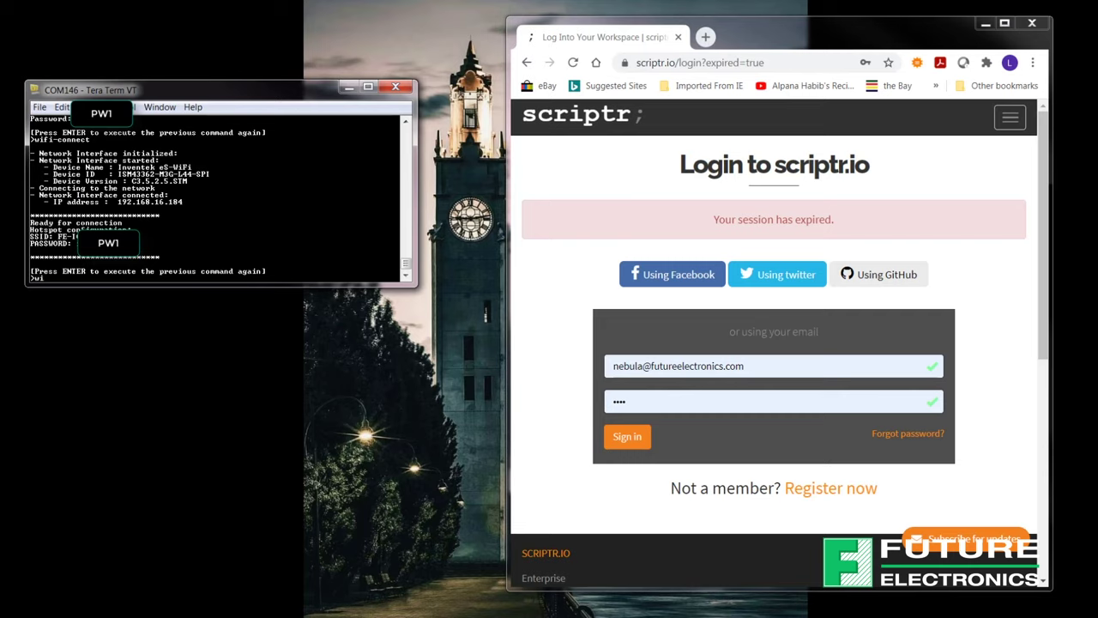
type("wifi-pos")
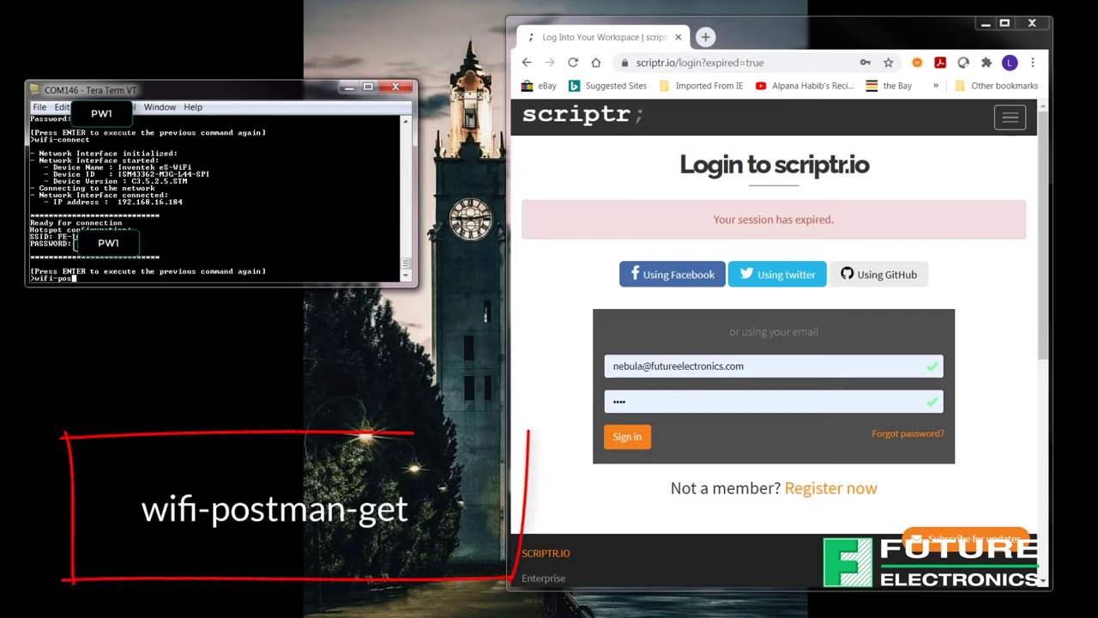
type("tman-get")
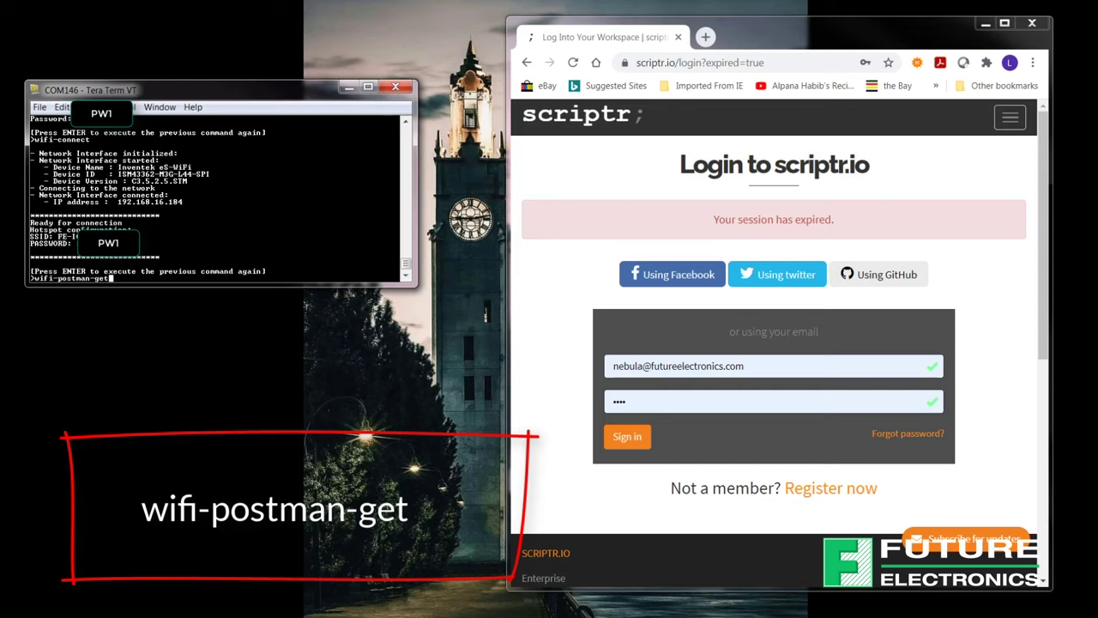
key("Return")
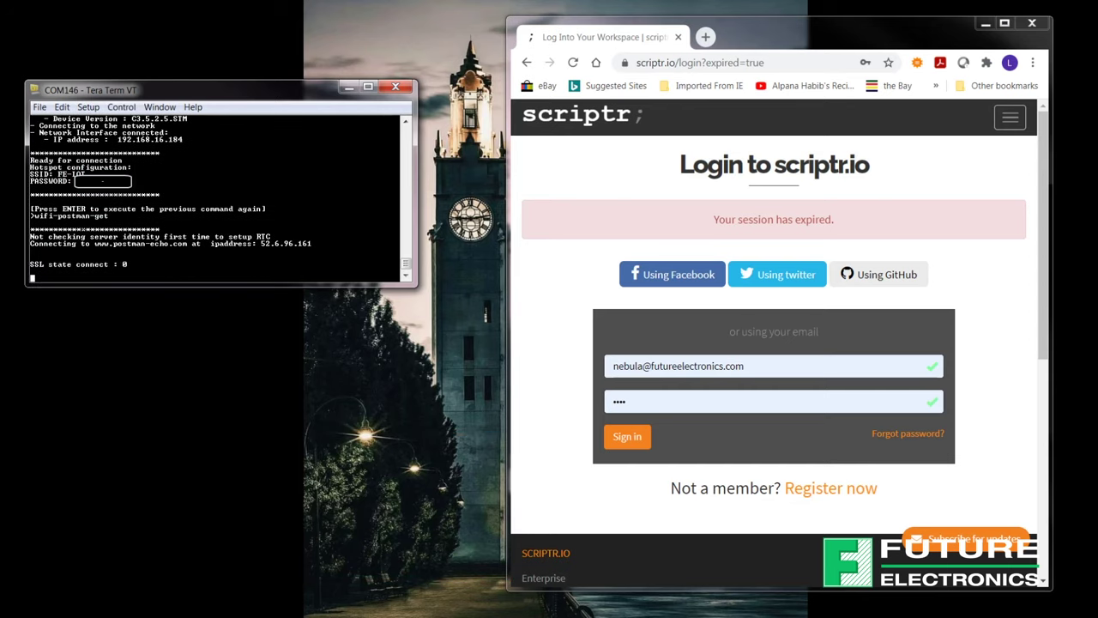
left_click(635, 441)
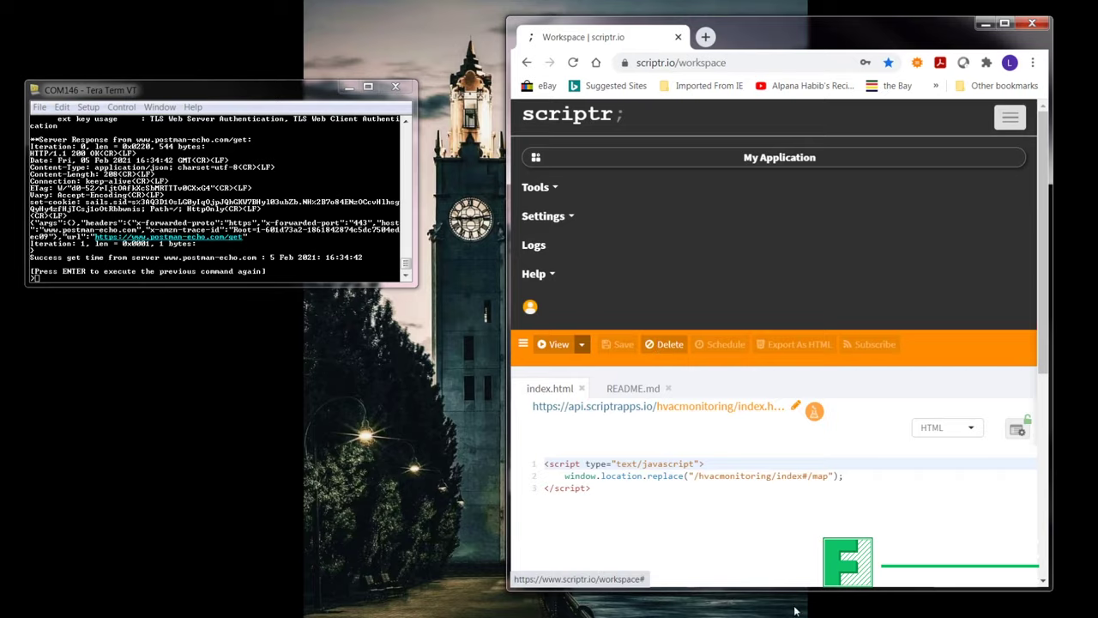
Maximize Chrome and open scriptr.io's Device Directory from the Tools menu.
left_click(1004, 23)
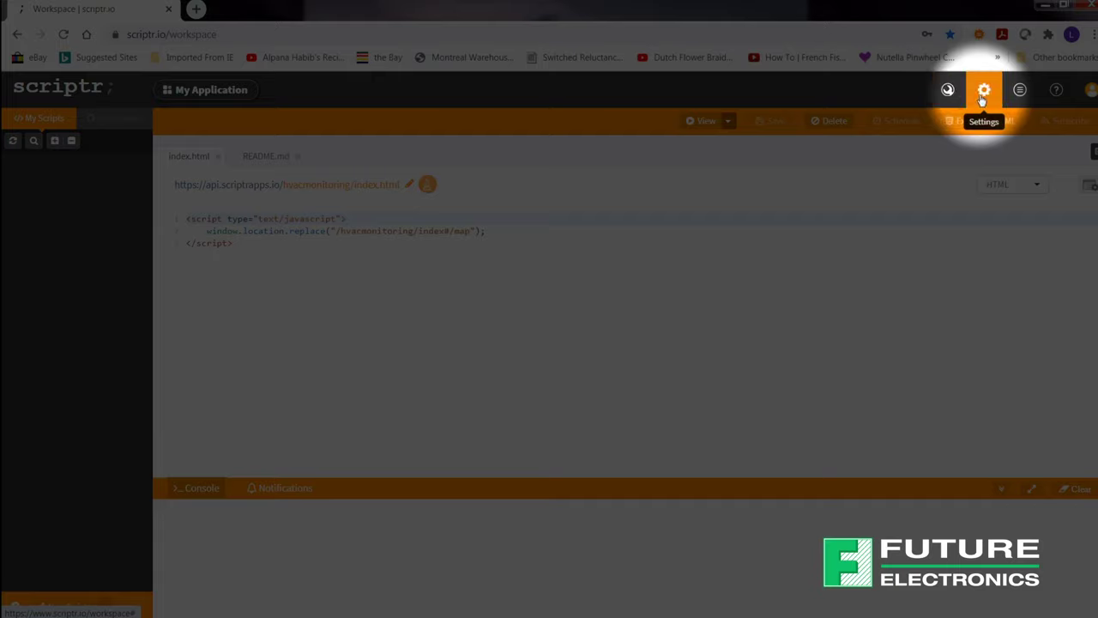
left_click(949, 90)
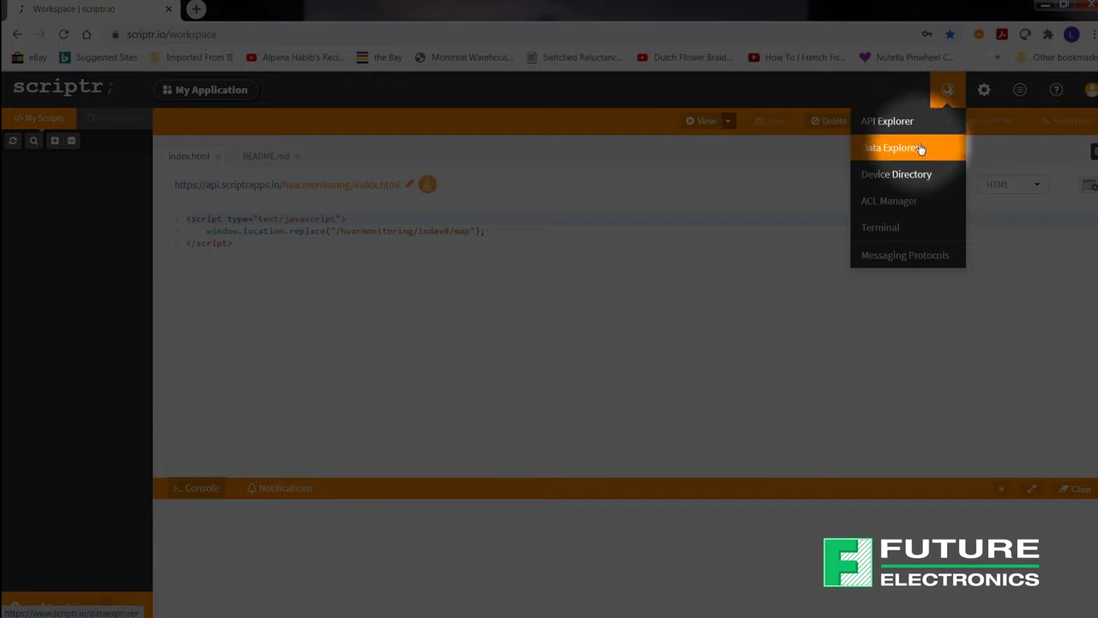
left_click(907, 165)
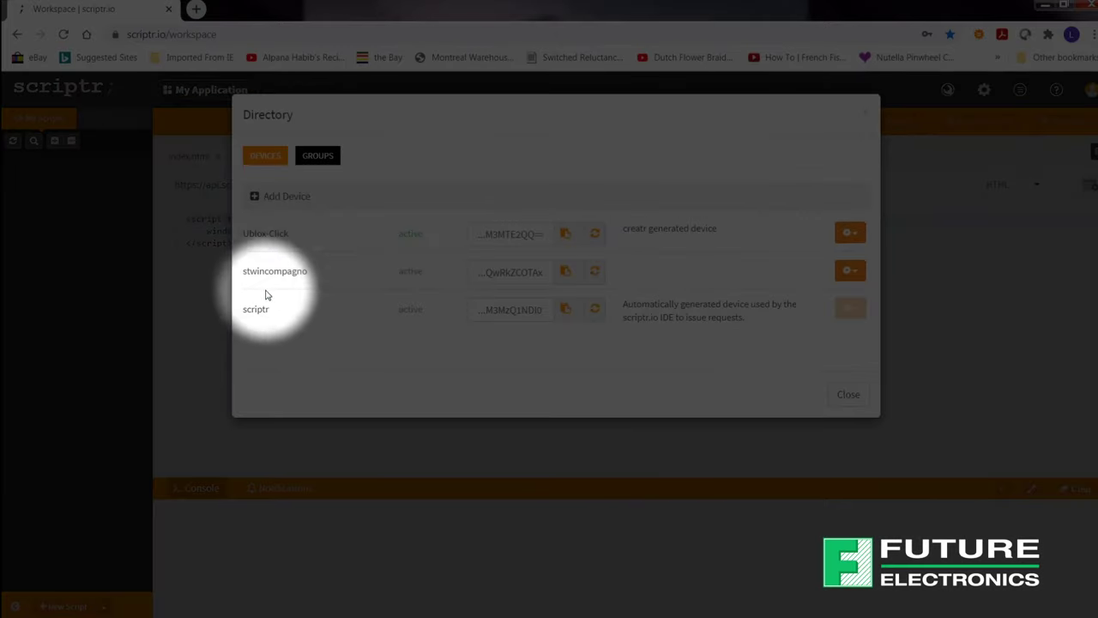
Copy the stwincompagno device token and paste it after scriptr-token-write in Tera Term.
left_click(570, 273)
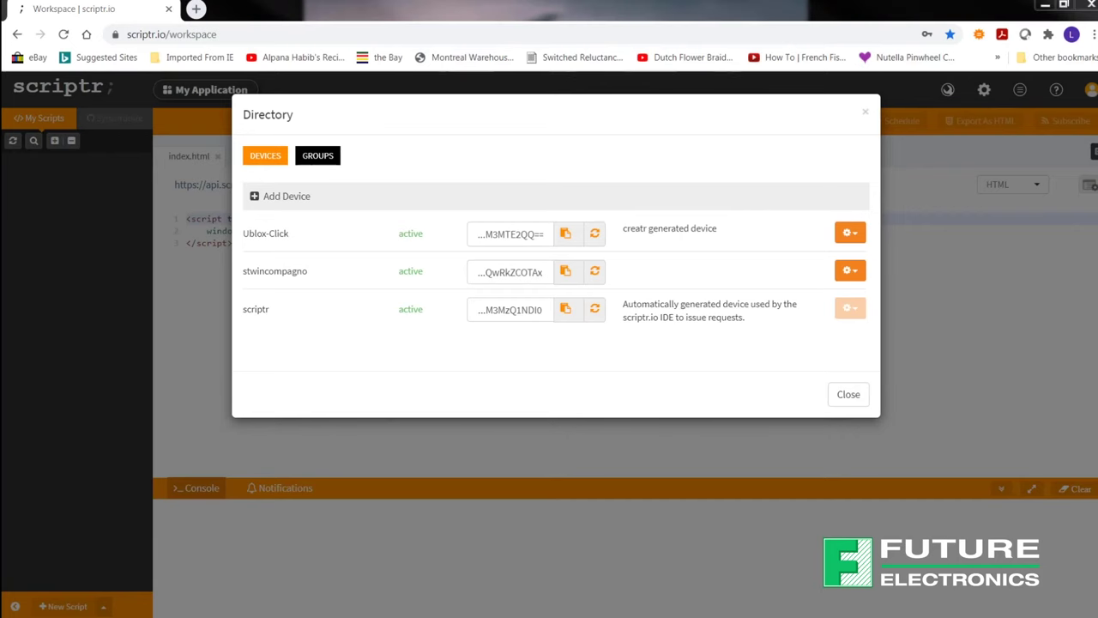
double_click(915, 6)
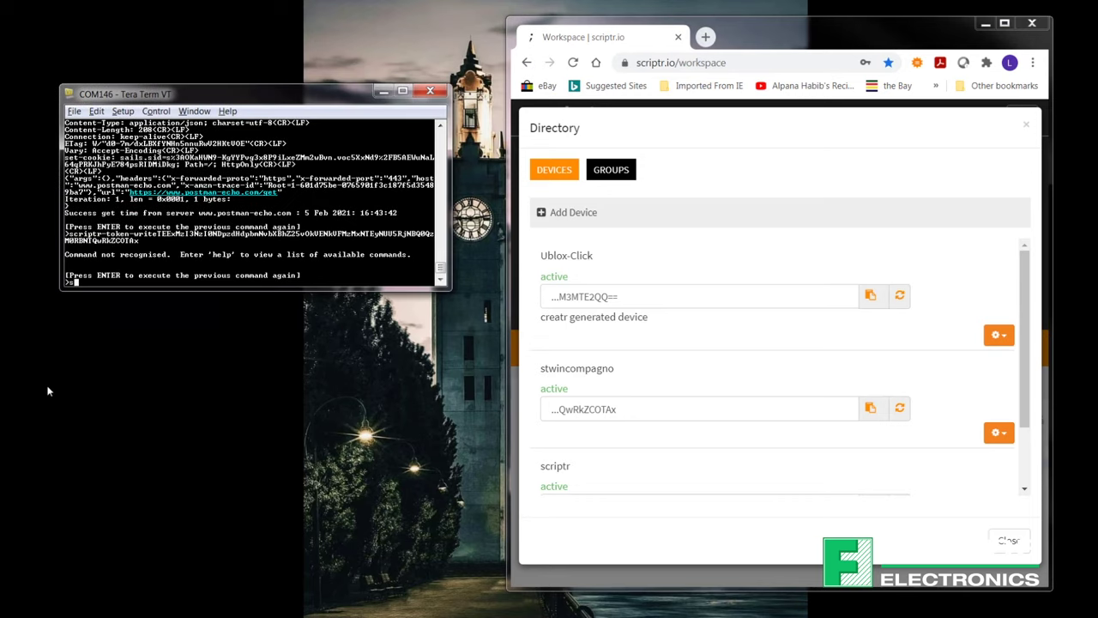
type("criptr")
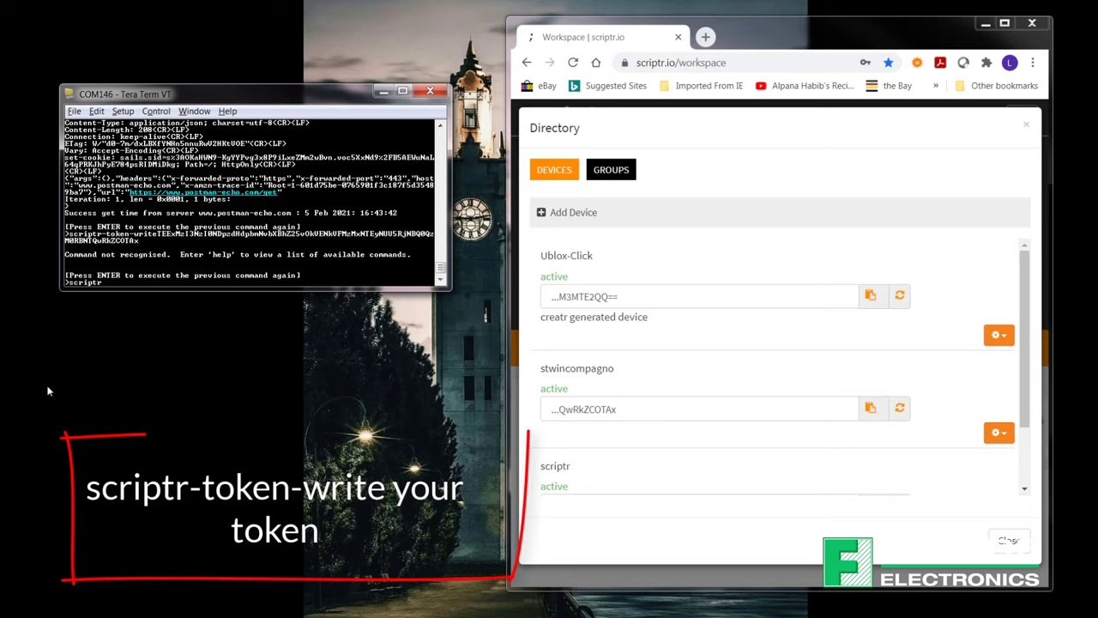
type("-token")
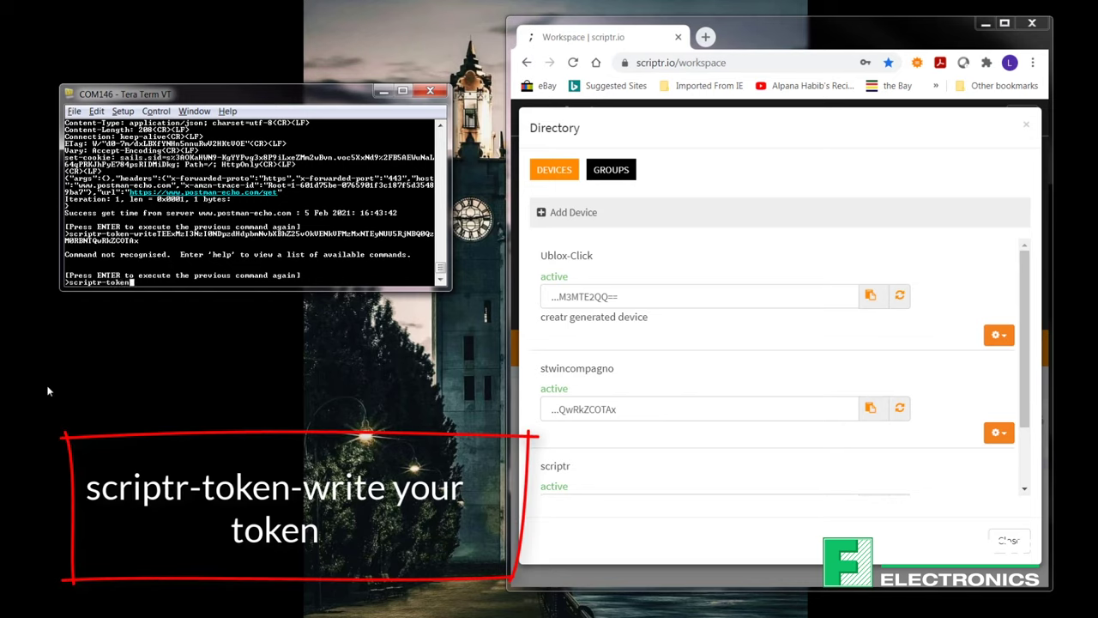
type("-write")
left_click(97, 112)
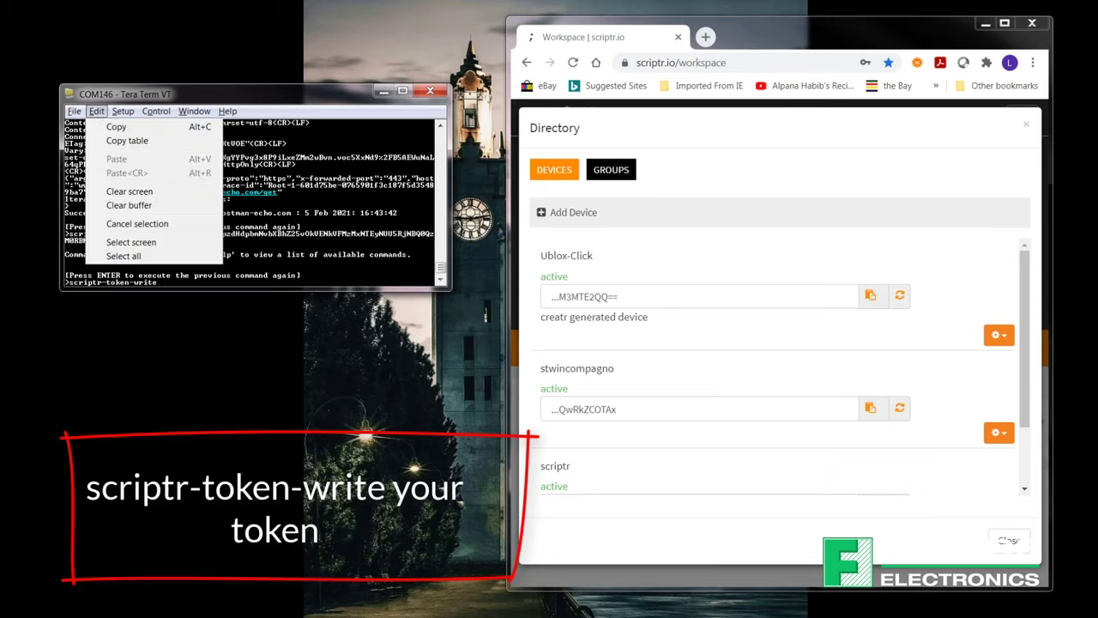
key("Escape")
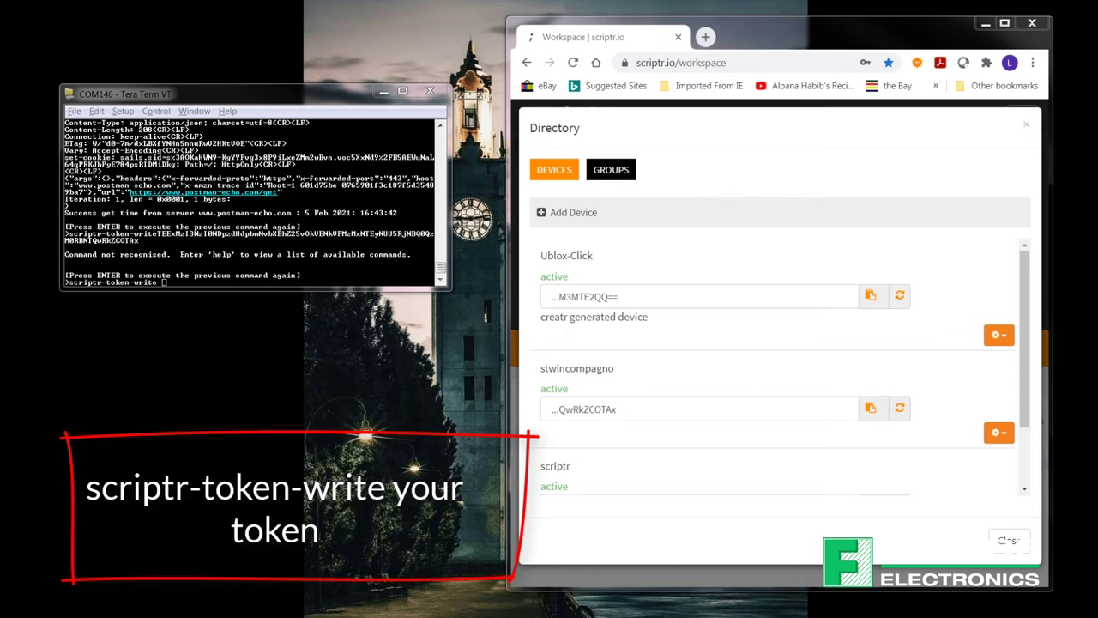
left_click(97, 112)
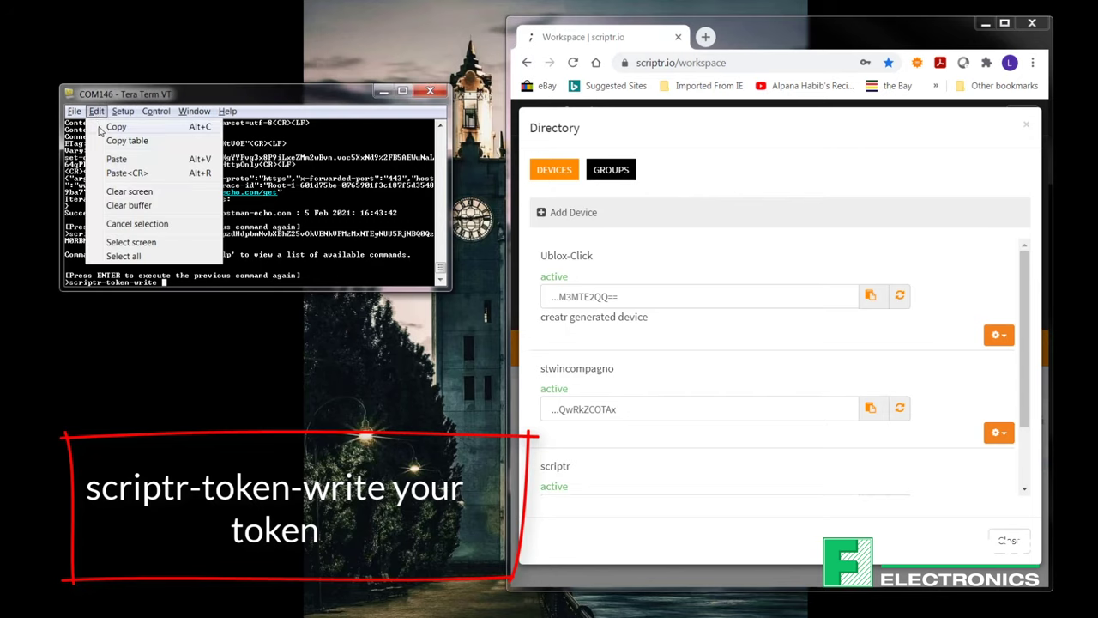
left_click(106, 162)
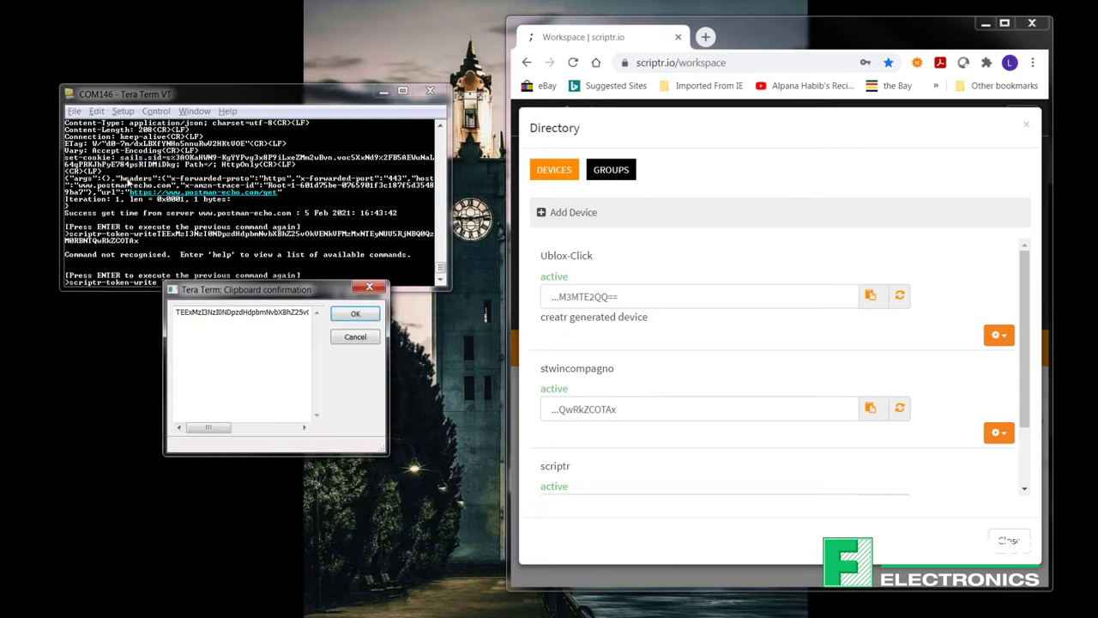
left_click_drag(206, 427, 276, 426)
left_click(355, 314)
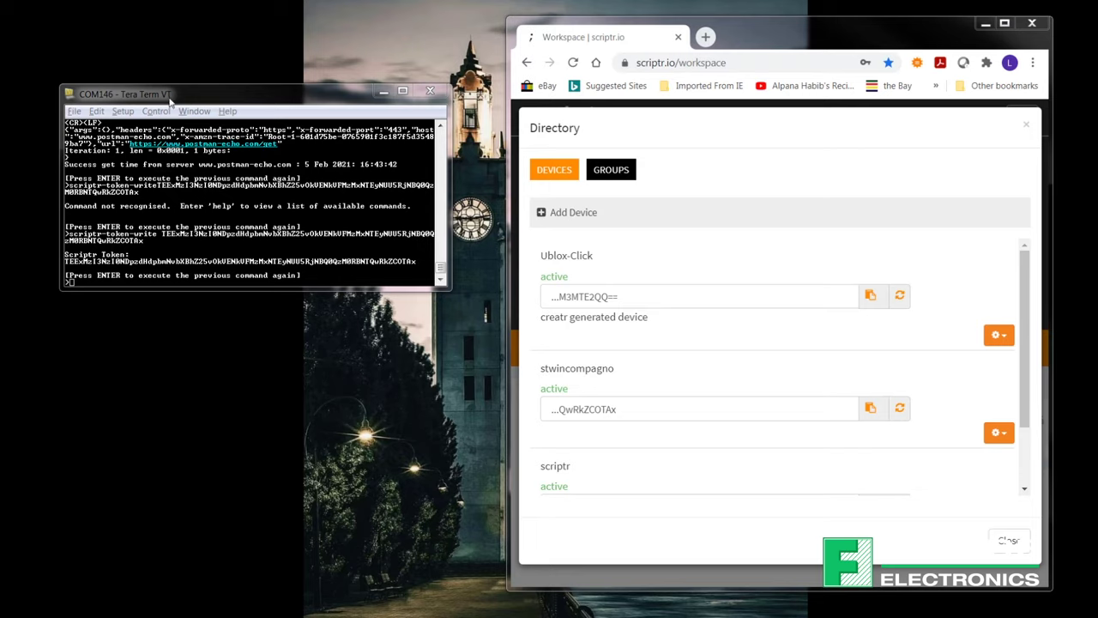
Run wifi-scriptr-post to send sensor readings to api.scriptrapps.io, moving the terminal left.
left_click(164, 133)
type("wifi")
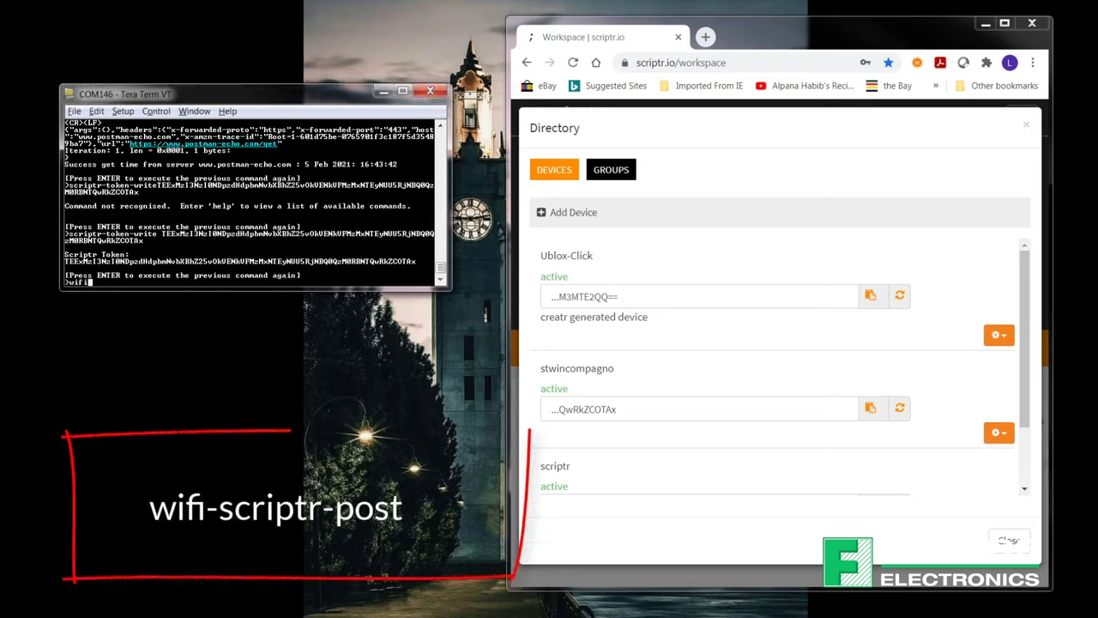
type("-scriptr-post")
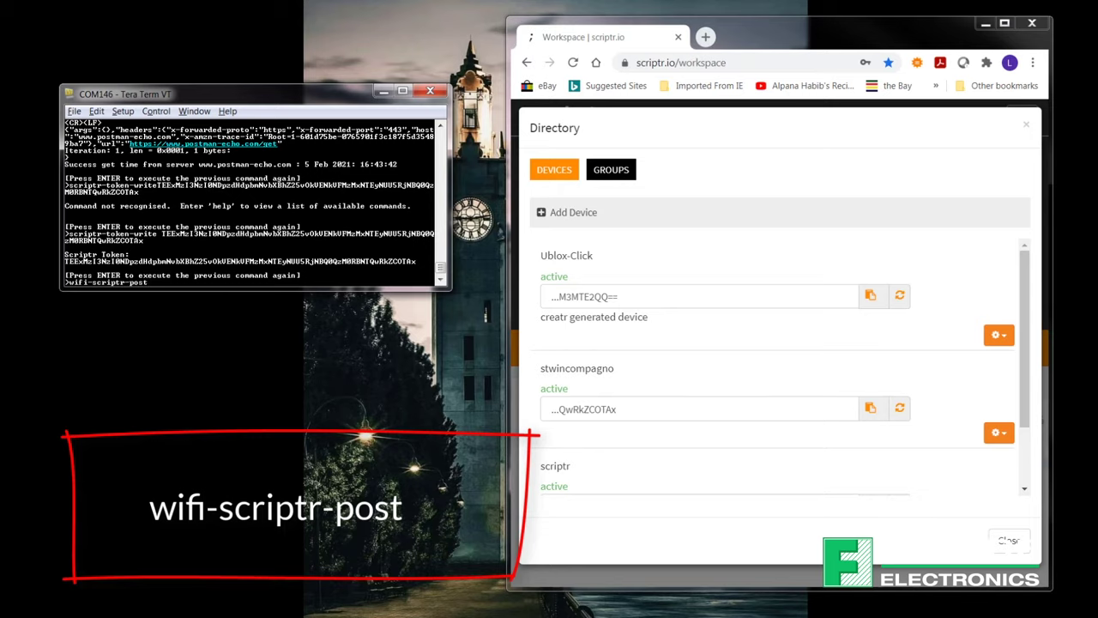
key("Return")
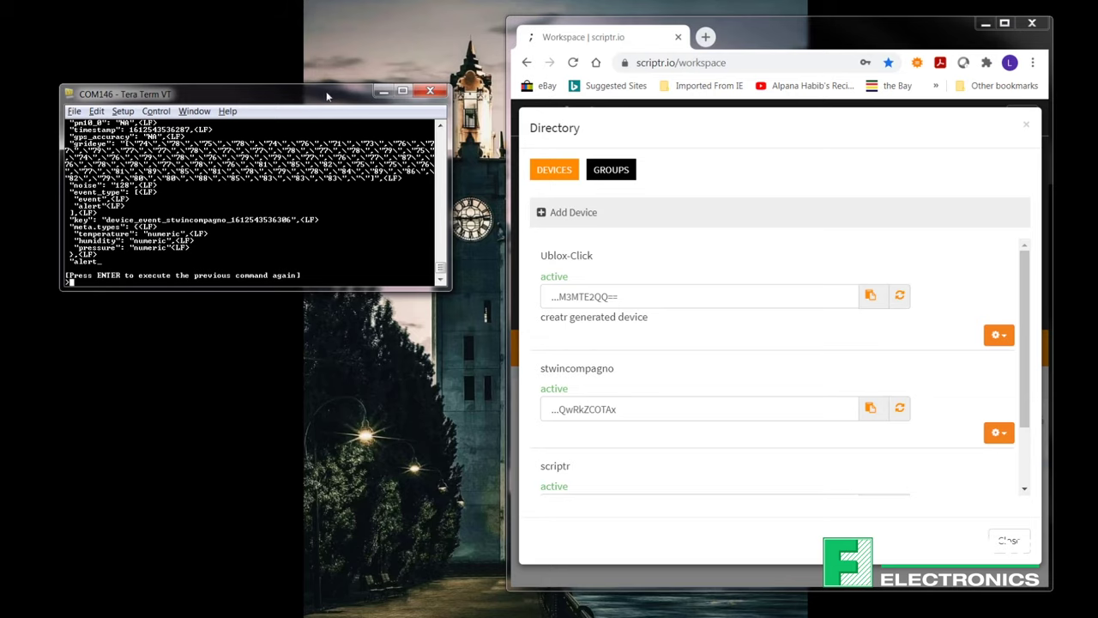
left_click_drag(326, 95, 266, 113)
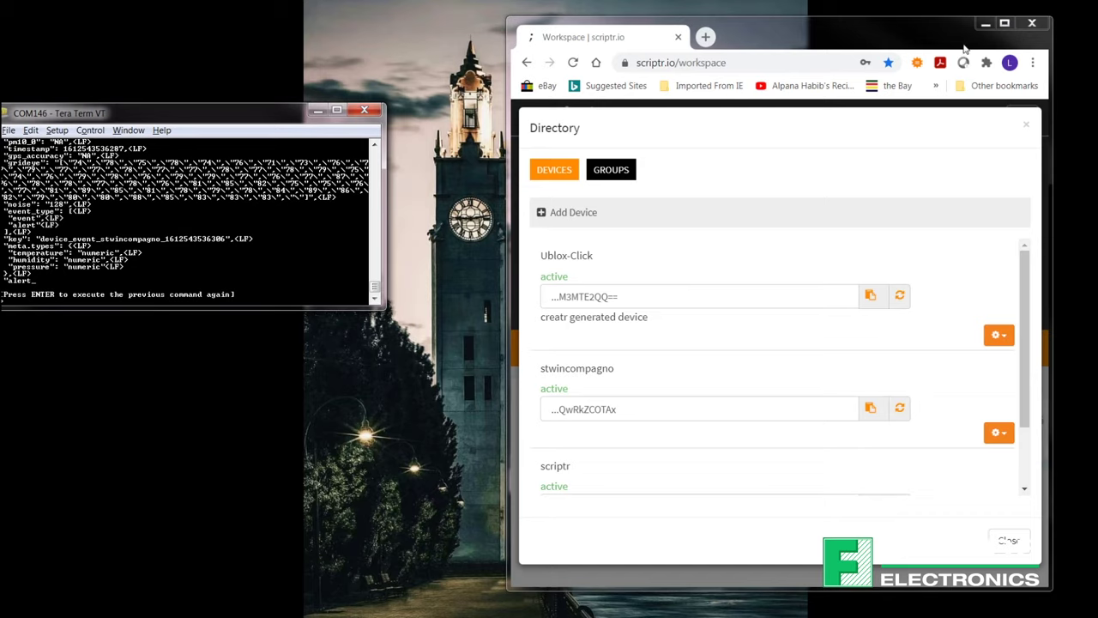
Maximize Chrome, dismiss the device directory and log in to the HVAC System Monitoring app.
left_click(1004, 23)
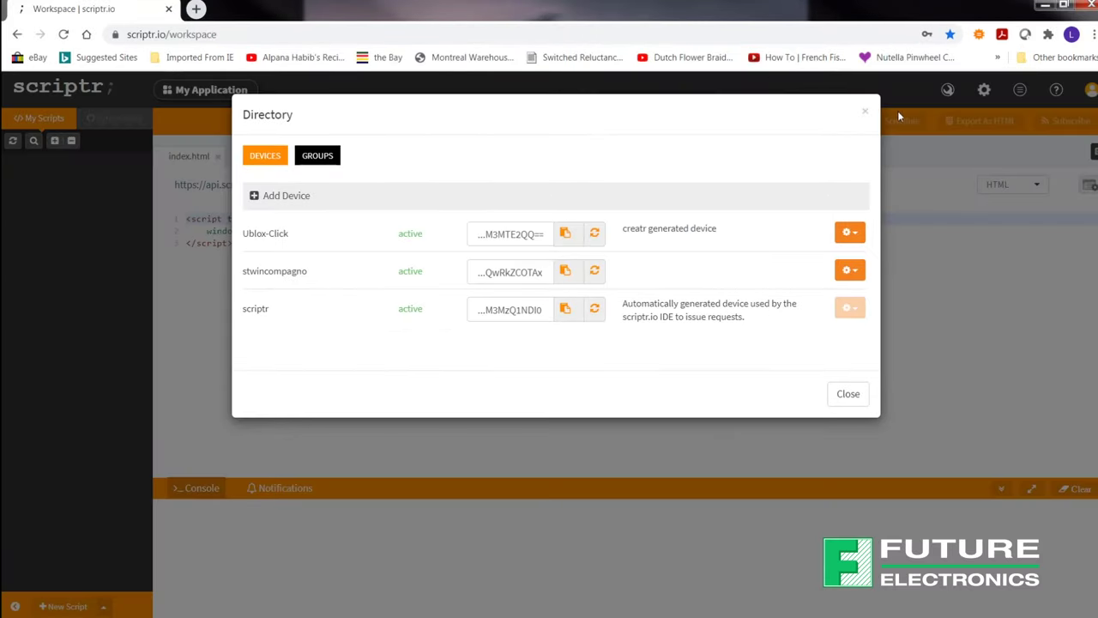
left_click(865, 111)
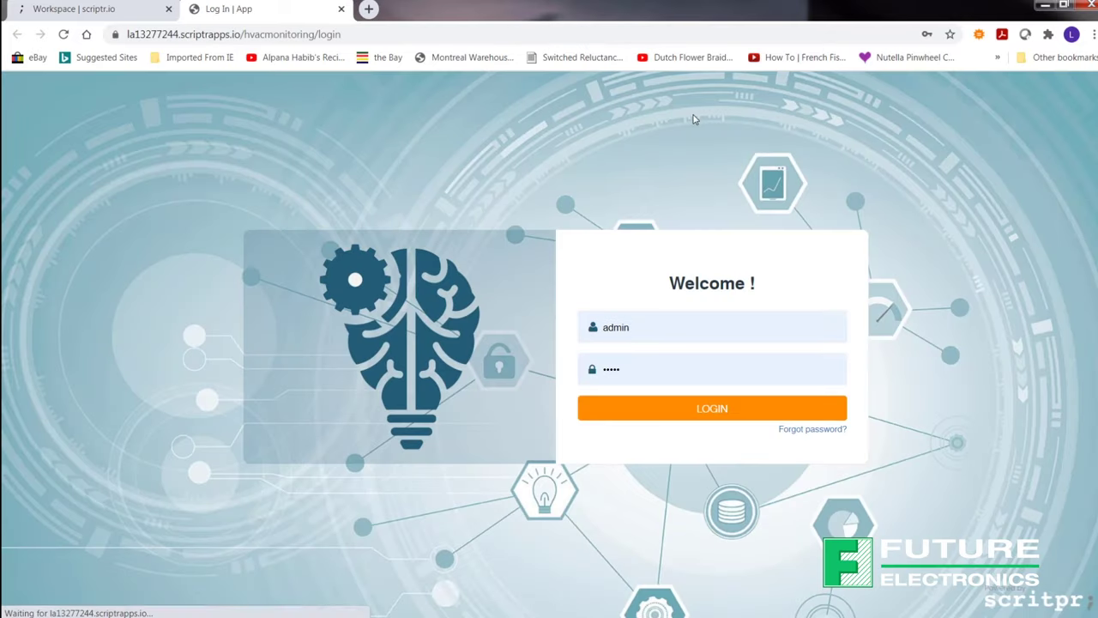
left_click(693, 414)
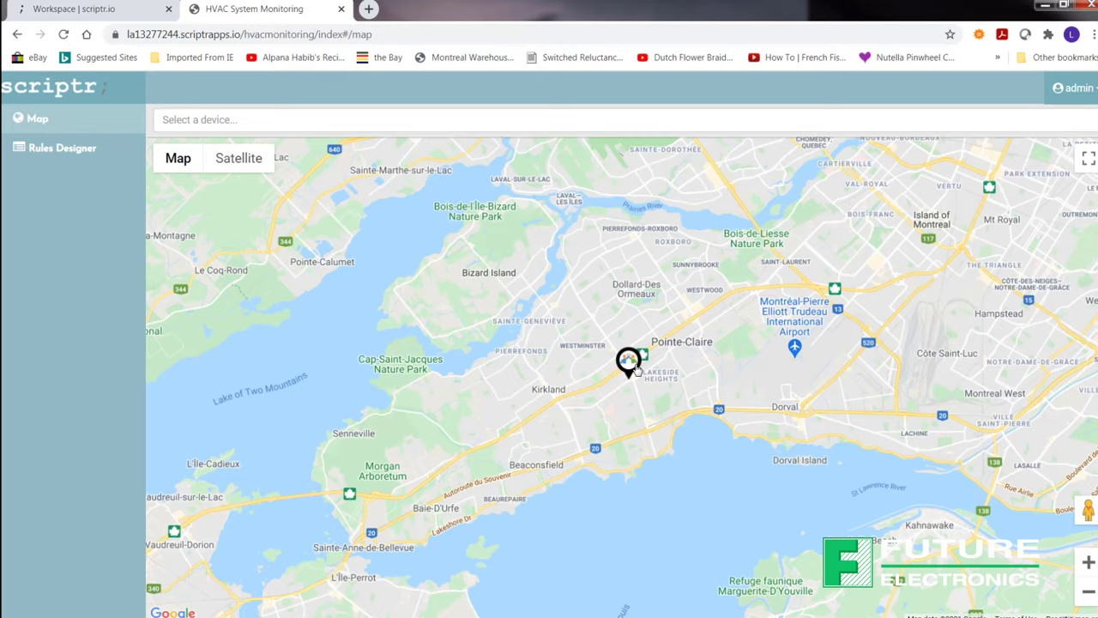
Select the Pointe-Claire marker, check the Tera Term output, and open the stwincompagno dashboard.
left_click(629, 361)
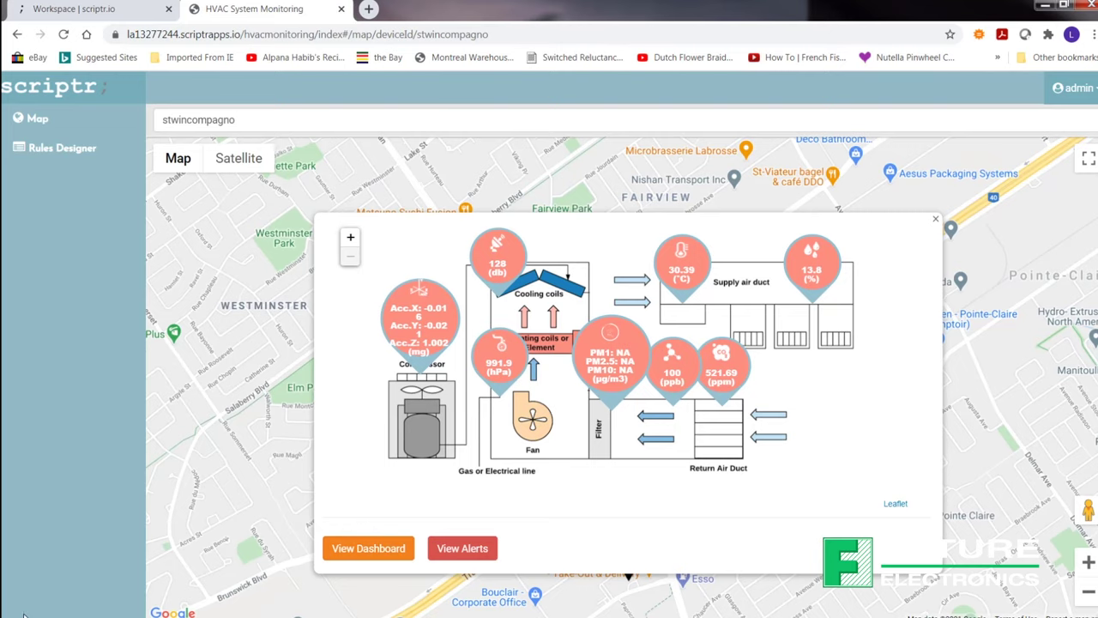
key("alt+Tab")
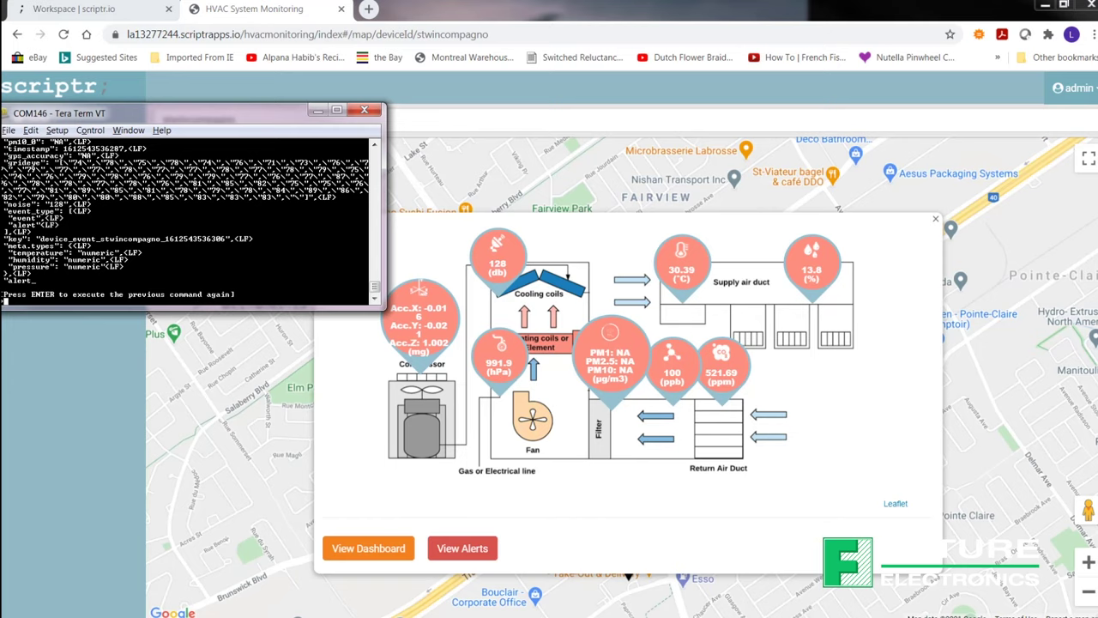
scroll(185, 221, "up", 5)
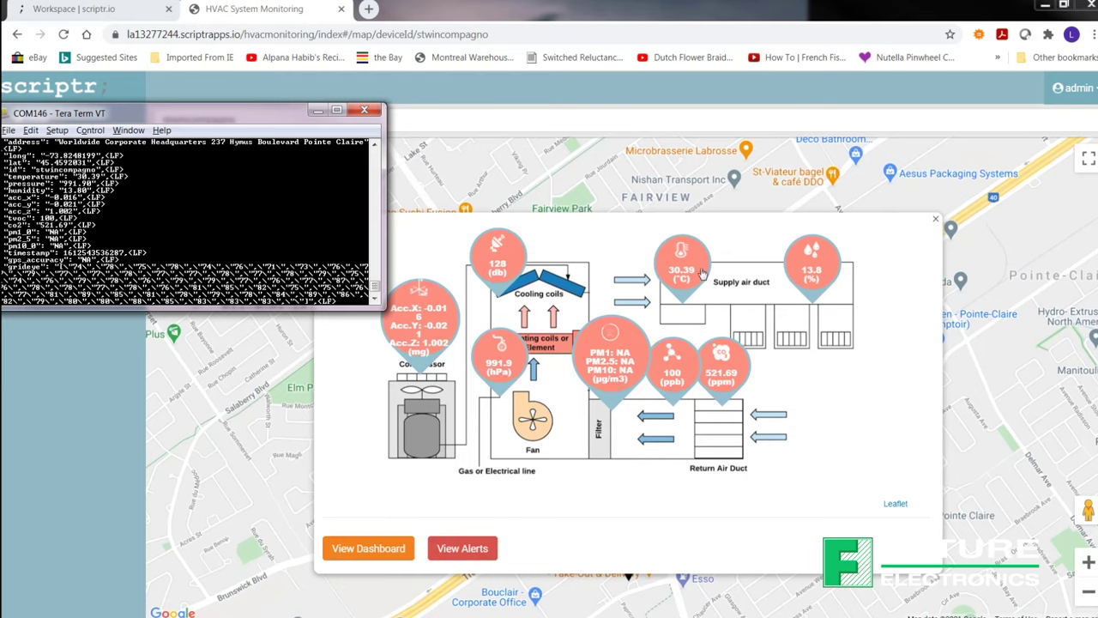
left_click(385, 560)
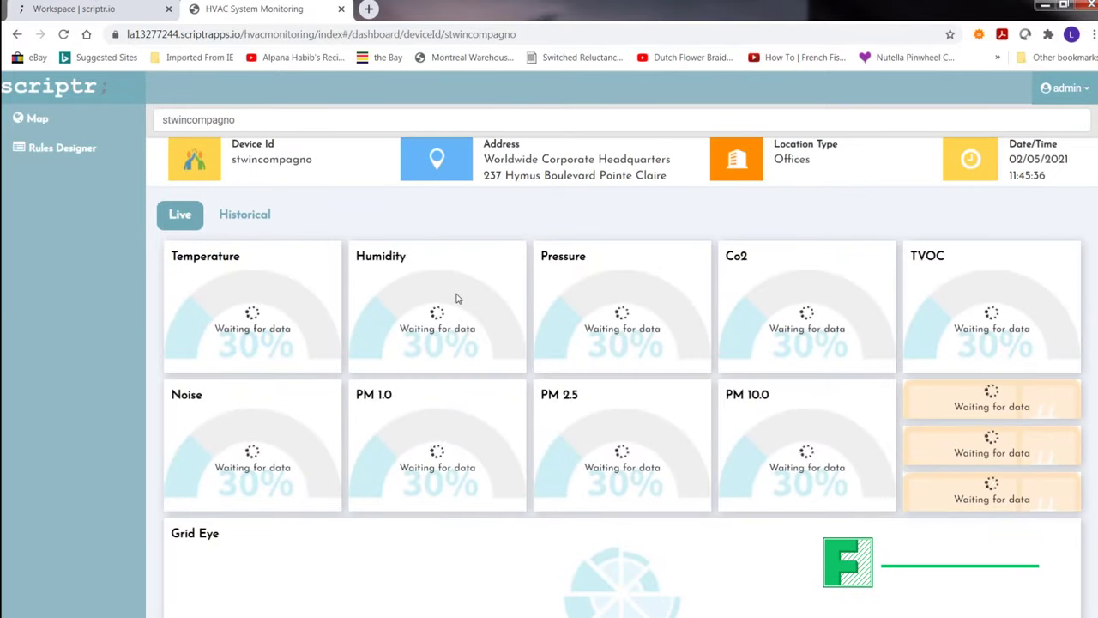
Re-send the Tera Term sensor post so the dashboard updates to humidity 14.28% and CO2 675.08ppm.
scroll(457, 298, "down", 1)
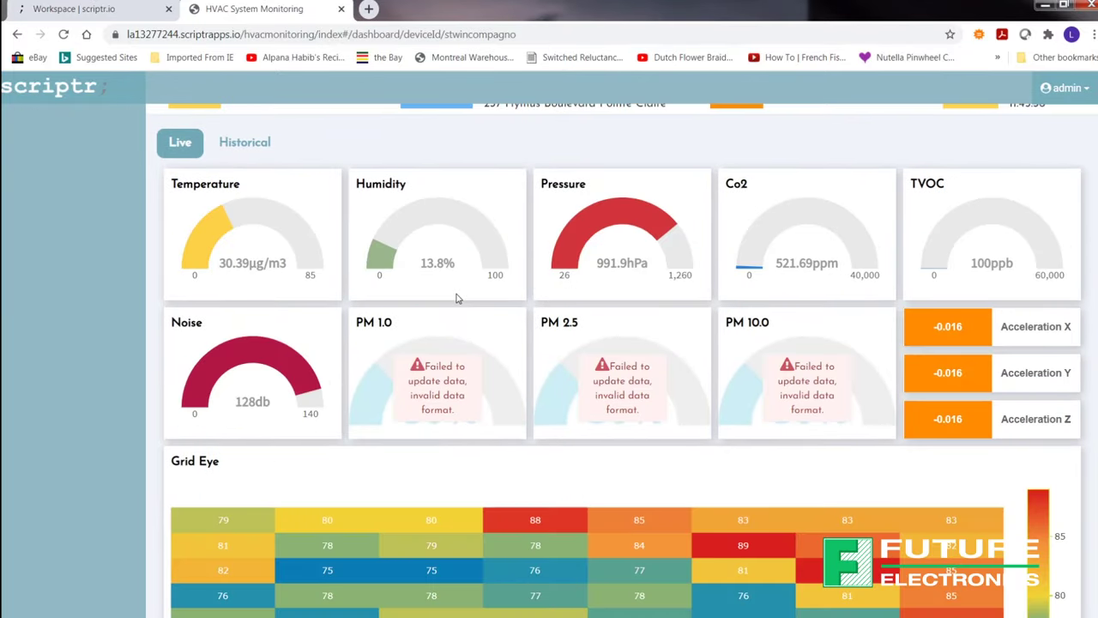
scroll(457, 298, "up", 1)
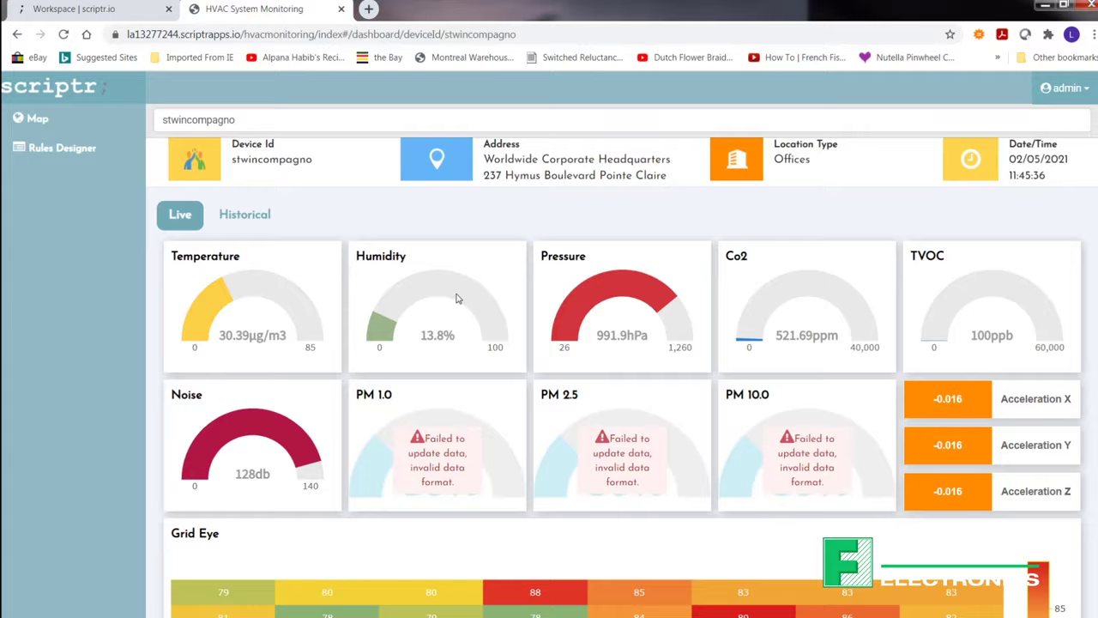
scroll(456, 298, "down", 2)
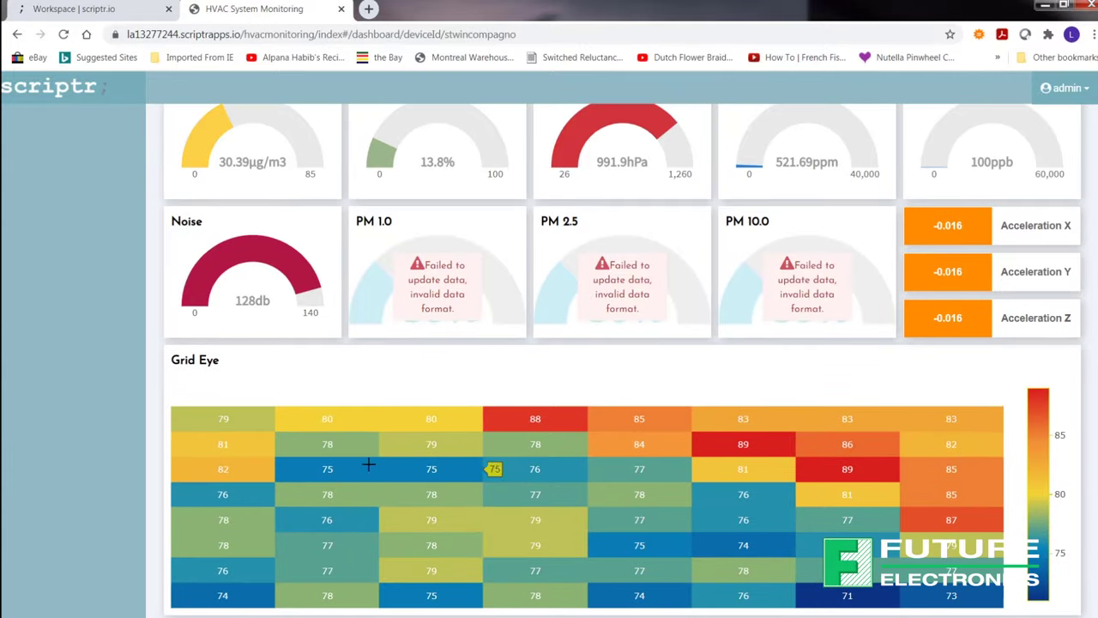
key("alt+Tab")
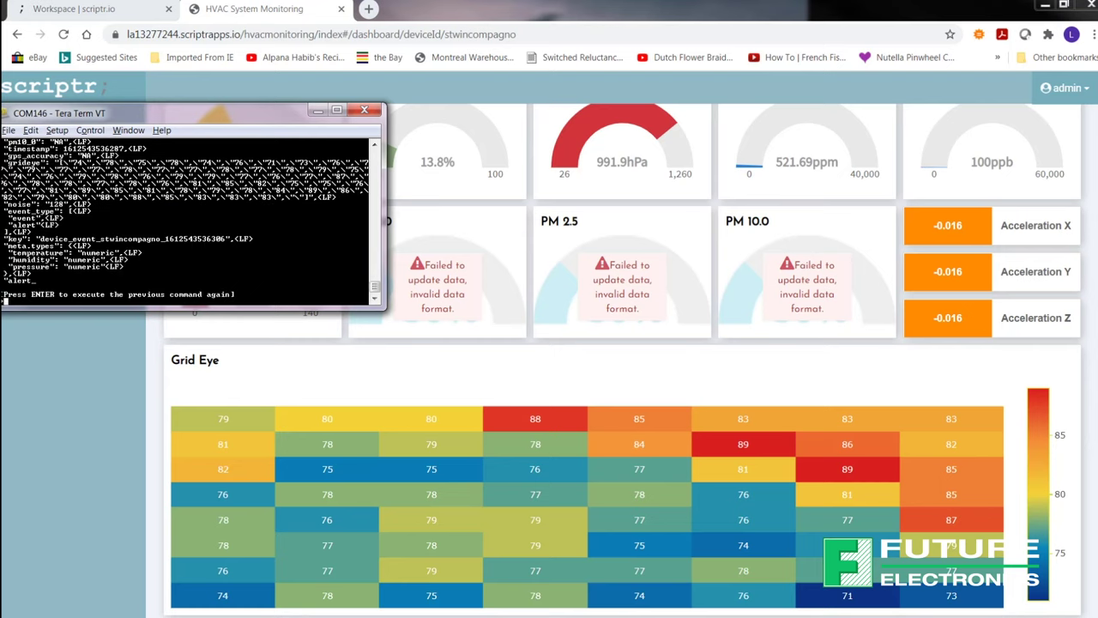
key("Return")
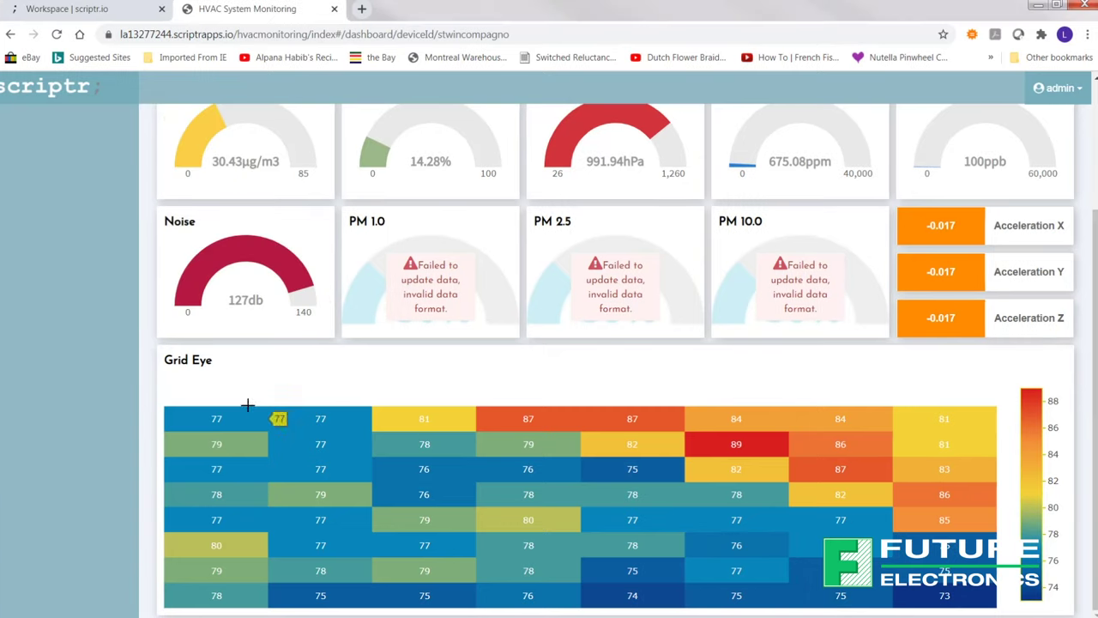
scroll(202, 357, "up", 3)
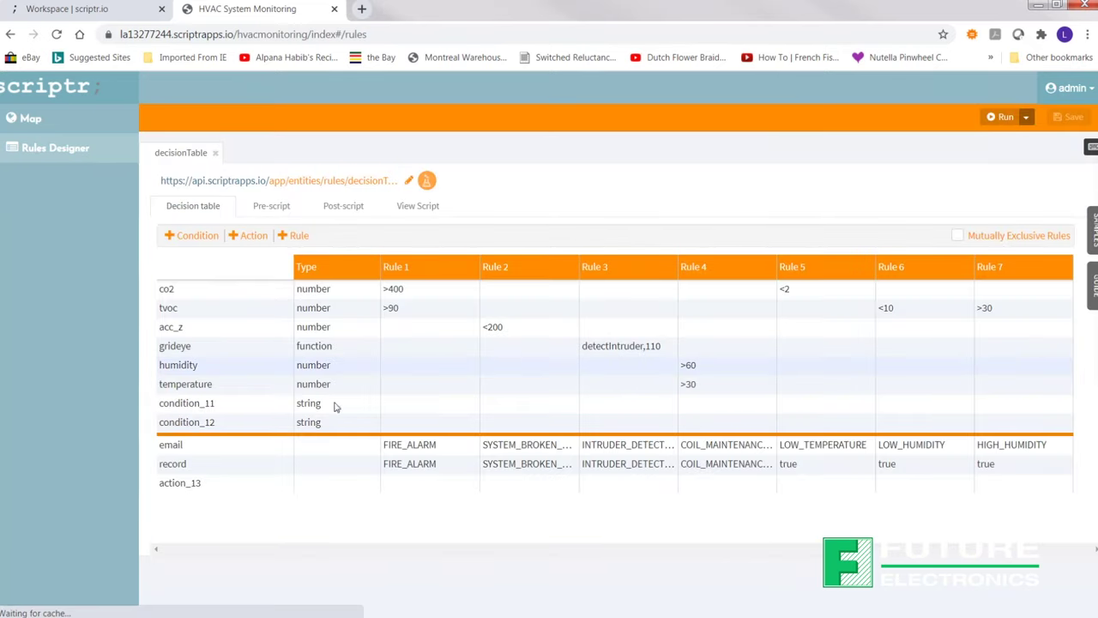
Select the coil maintenance email rule (humidity >60, temperature >30) in the decision table.
left_click(266, 447)
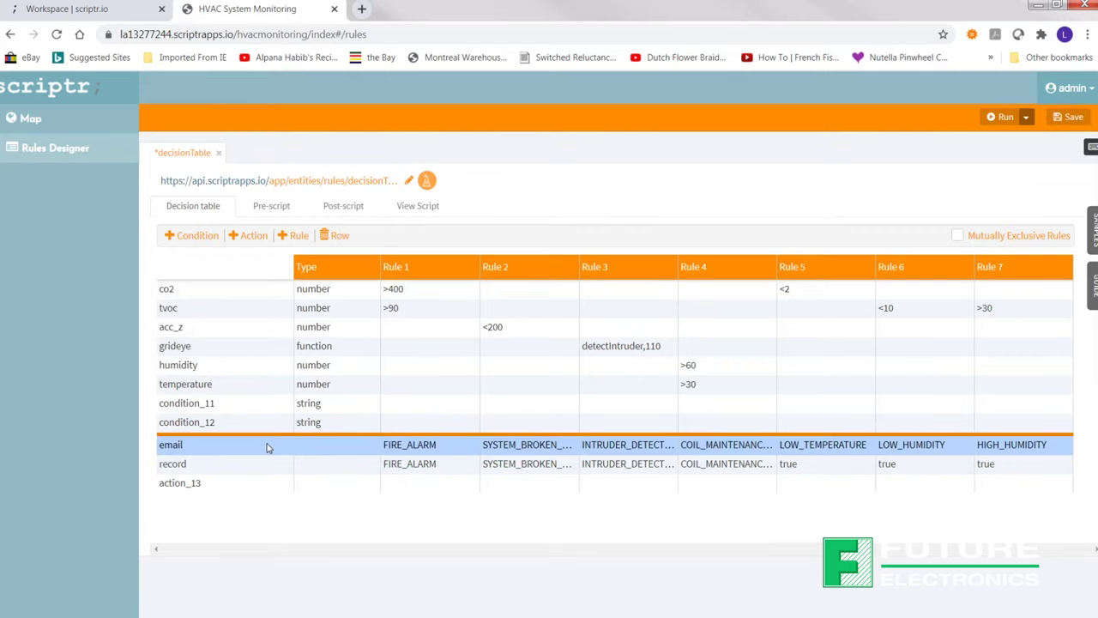